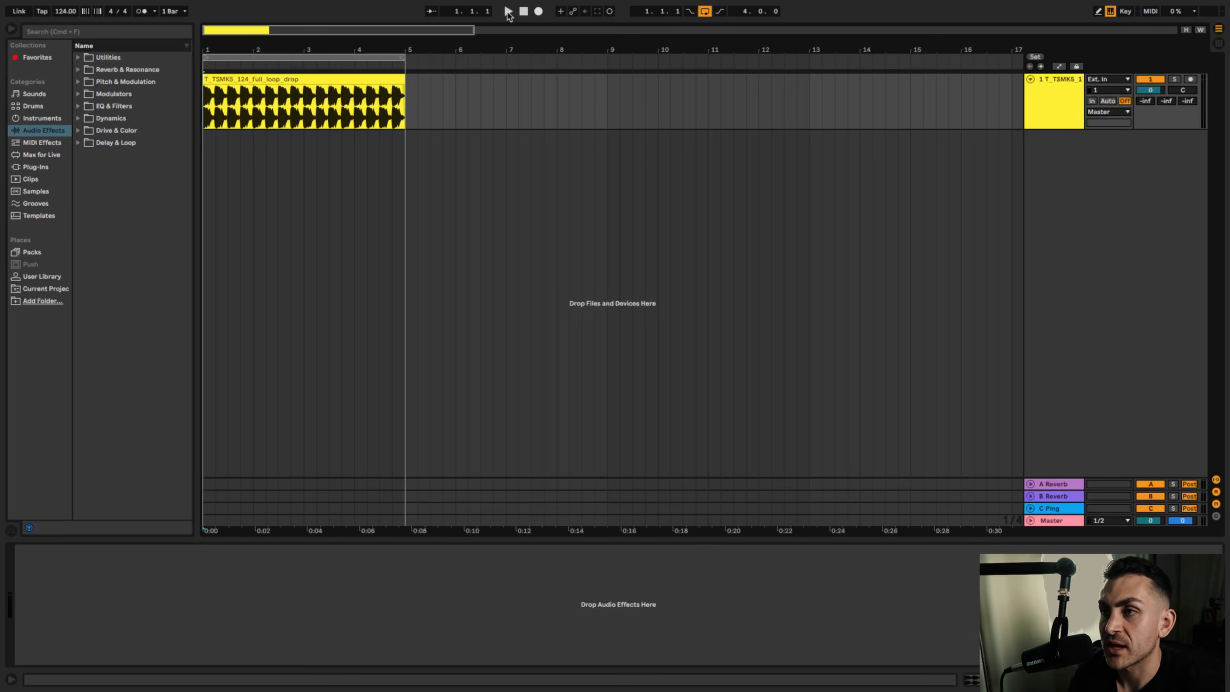
Step: Audition the full drum loop, then load its clip into a Simpler instrument on a new track
click(508, 11)
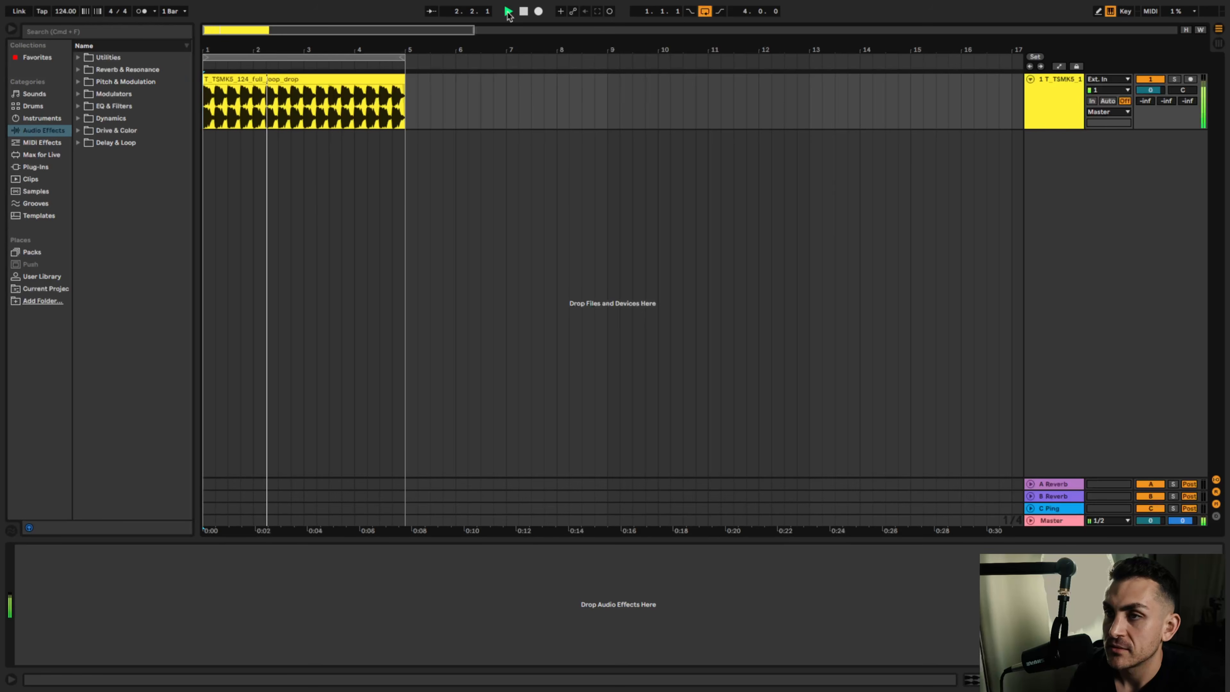
key(space)
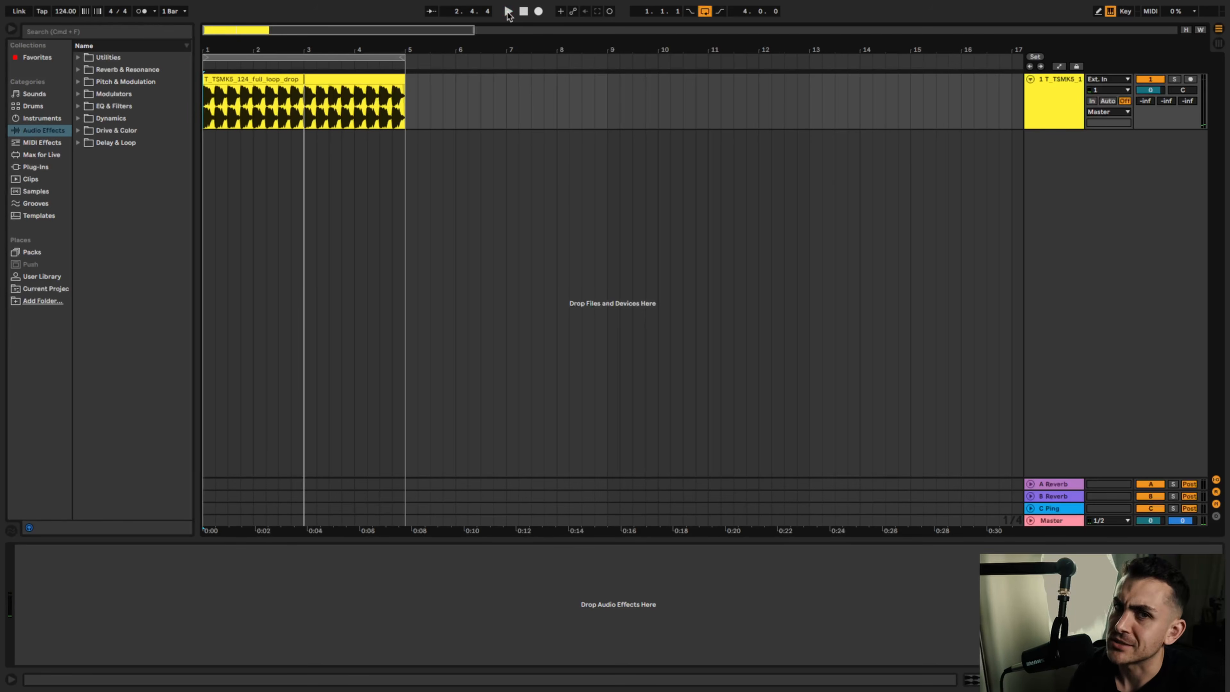
key(super+f)
text(simpler)
double_click(107, 73)
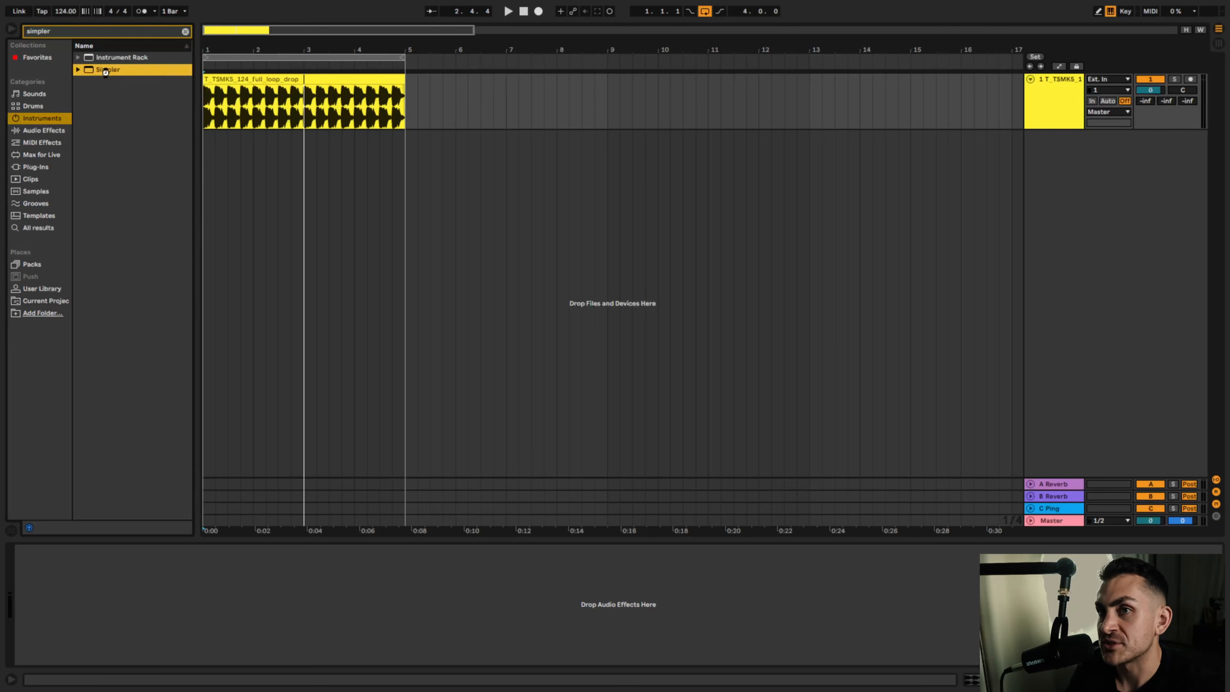
drag(282, 80, 276, 583)
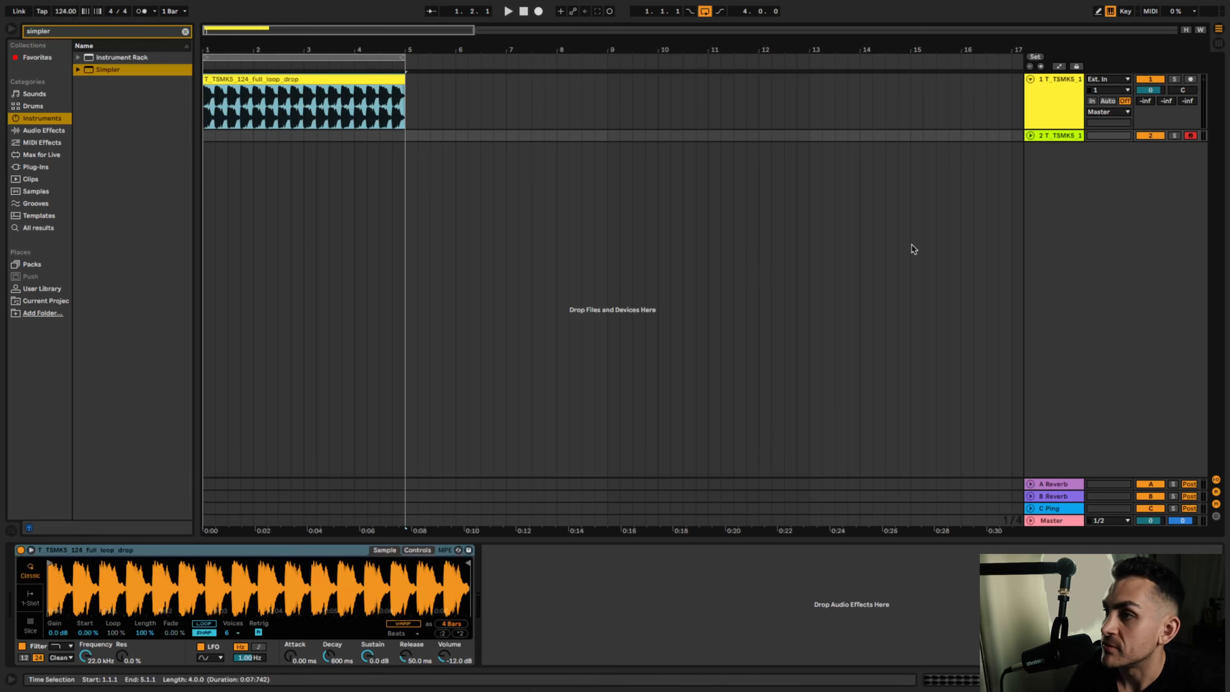
Step: Unfold the Simpler track and shorten the sample region to the first kick hit, 1 Beat long
click(1029, 136)
click(1054, 137)
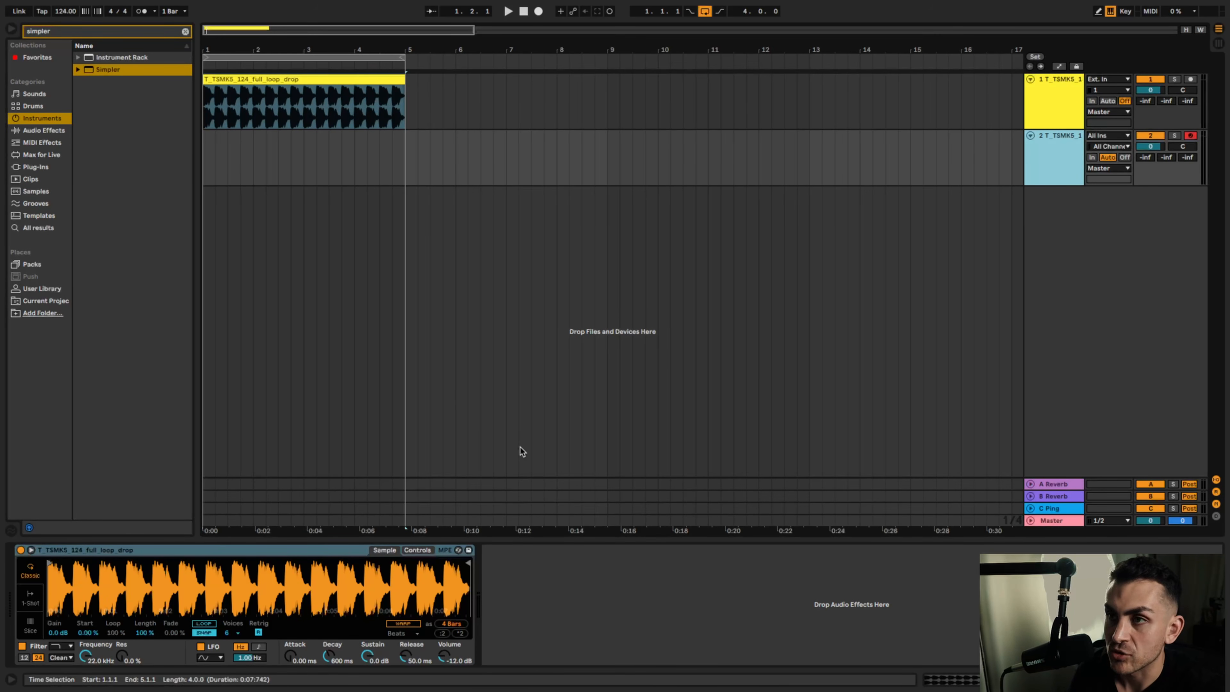
key(a)
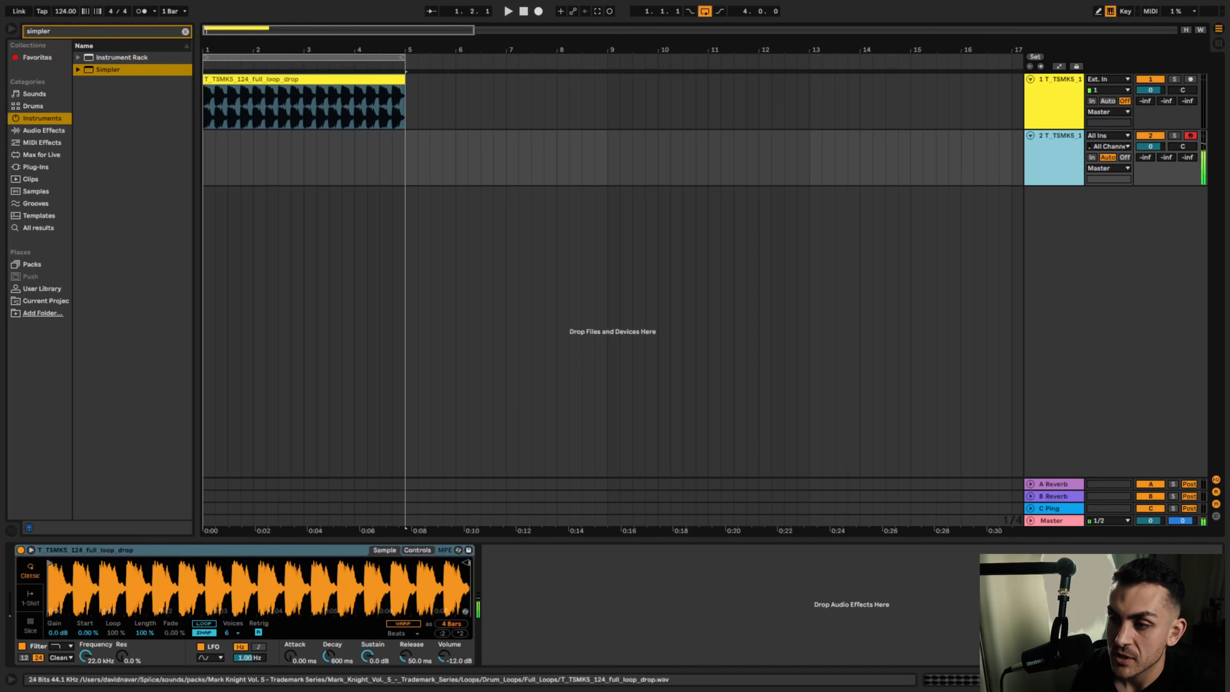
mouse_move(466, 562)
mouse_down()
mouse_move(83, 565)
mouse_move(68, 552)
mouse_up()
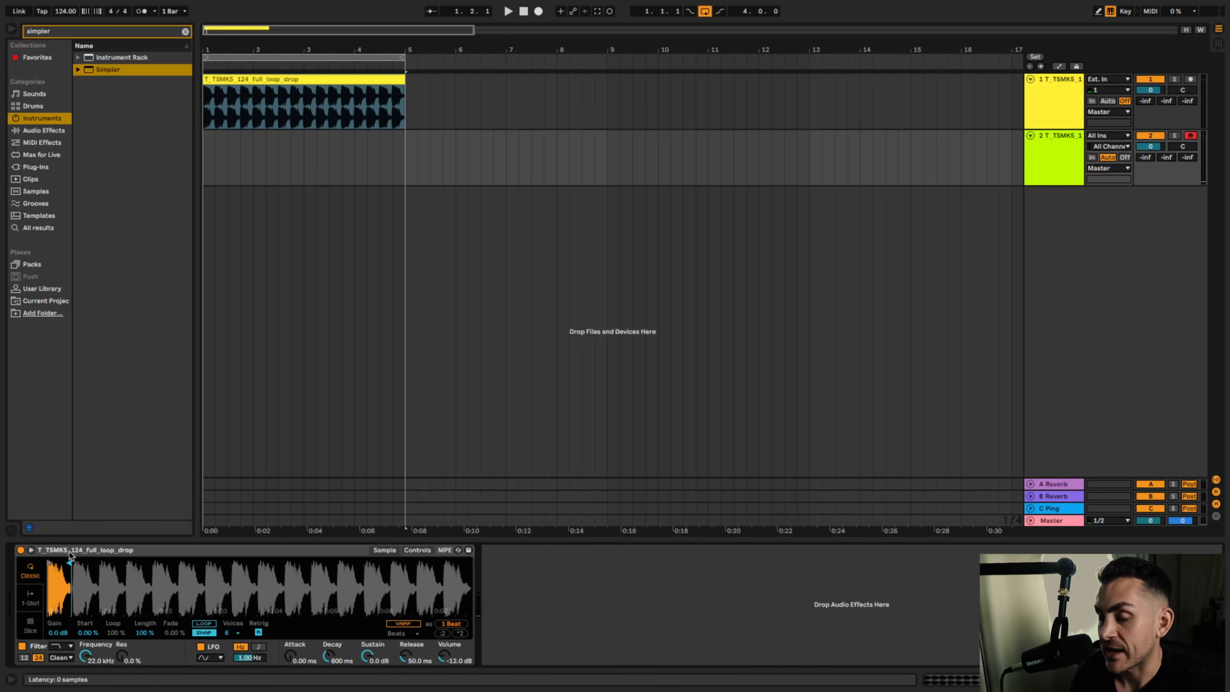
Step: Enable Simpler's filter envelope with an amount of 72 and a decay of about 736 ms, and lower the filter frequency to 485 Hz
click(417, 550)
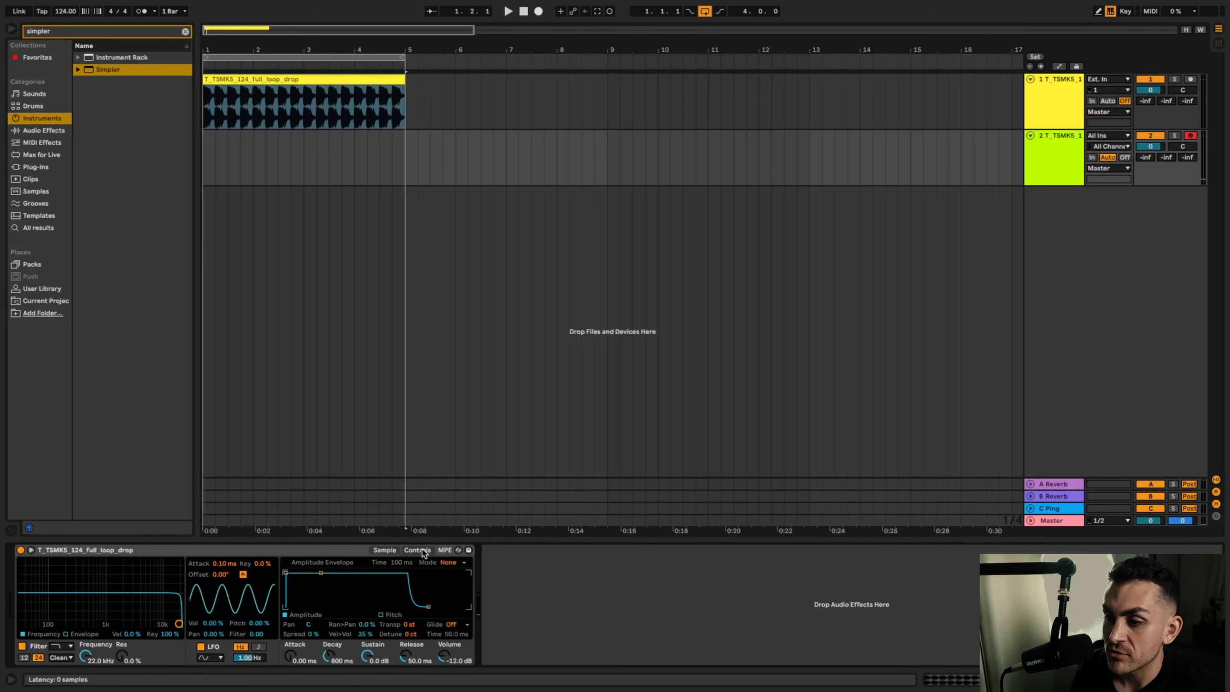
click(73, 633)
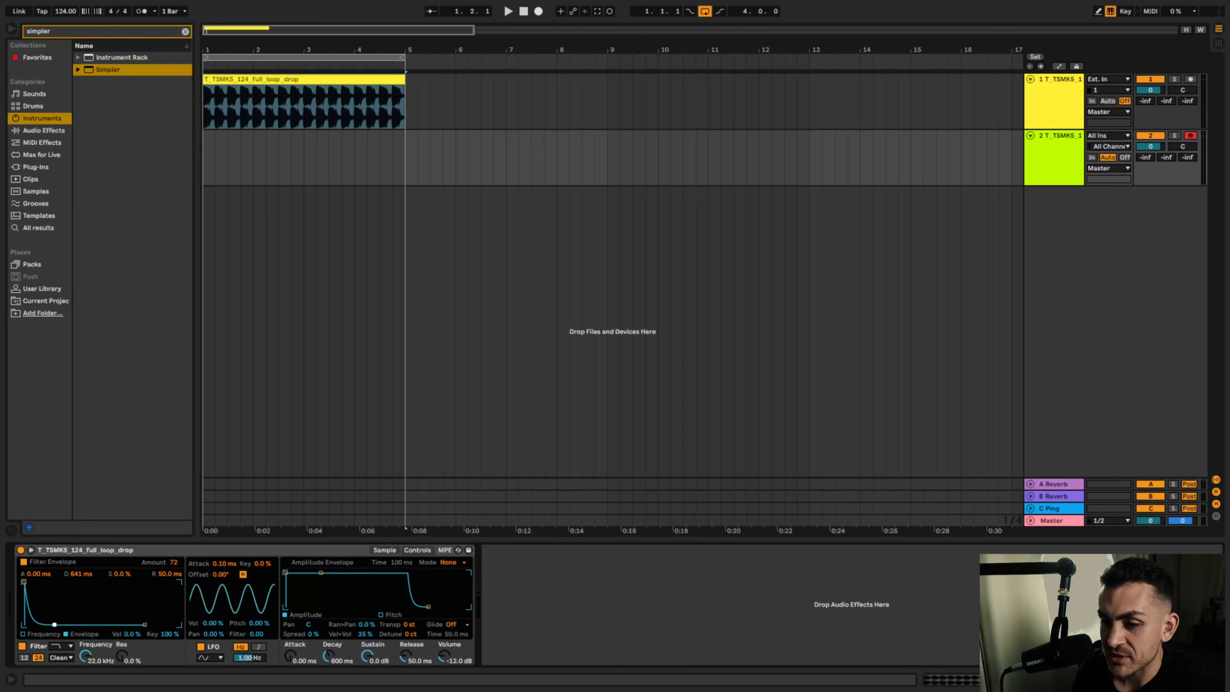
drag(54, 625, 54, 625)
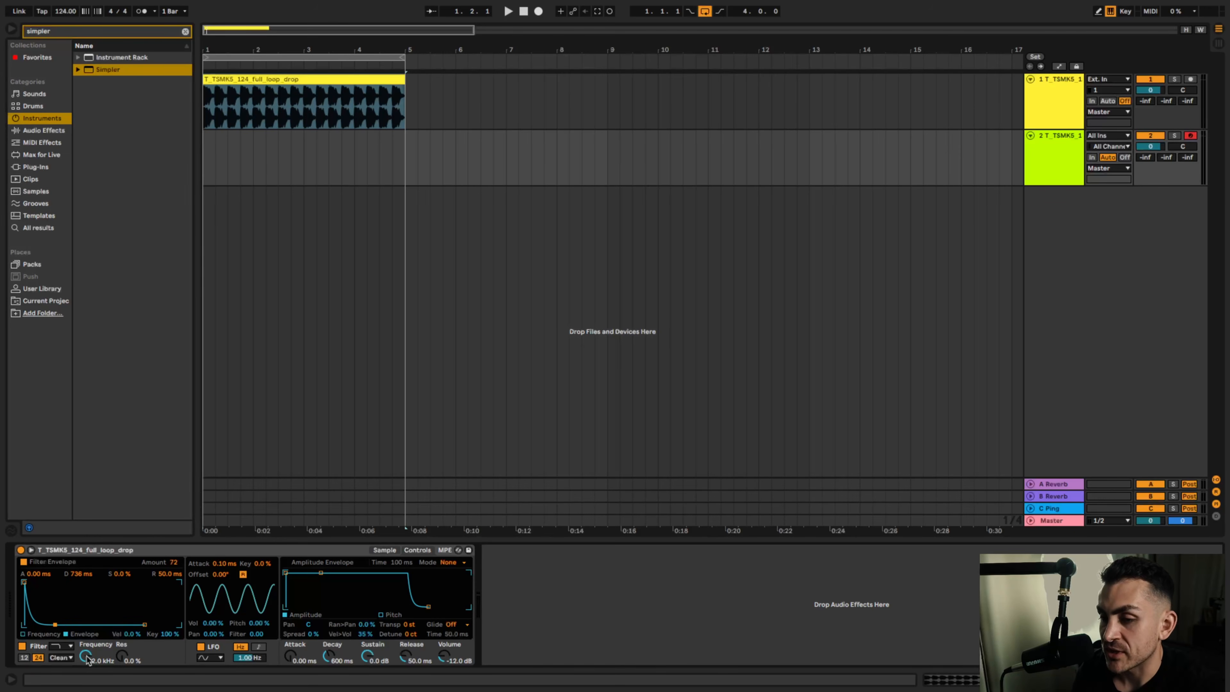
drag(87, 660, 89, 661)
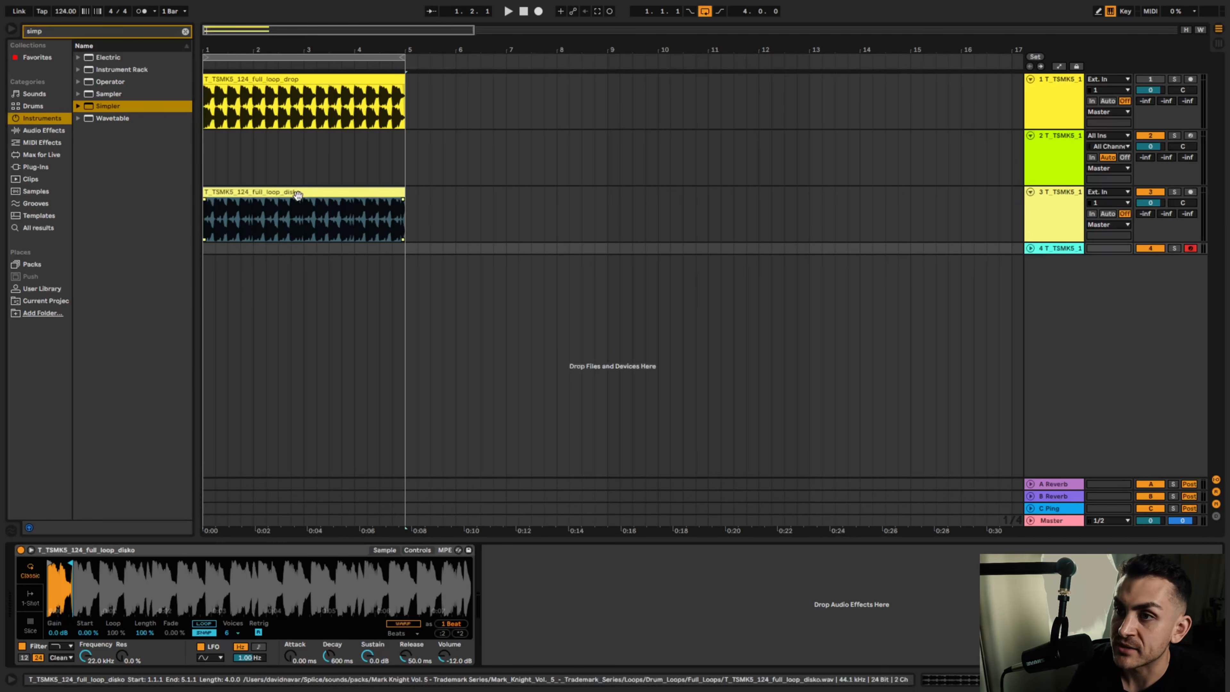
Step: Examine the start of the kick waveforms in the Simplers of the disko and drop loops at close zoom
drag(66, 583, 82, 576)
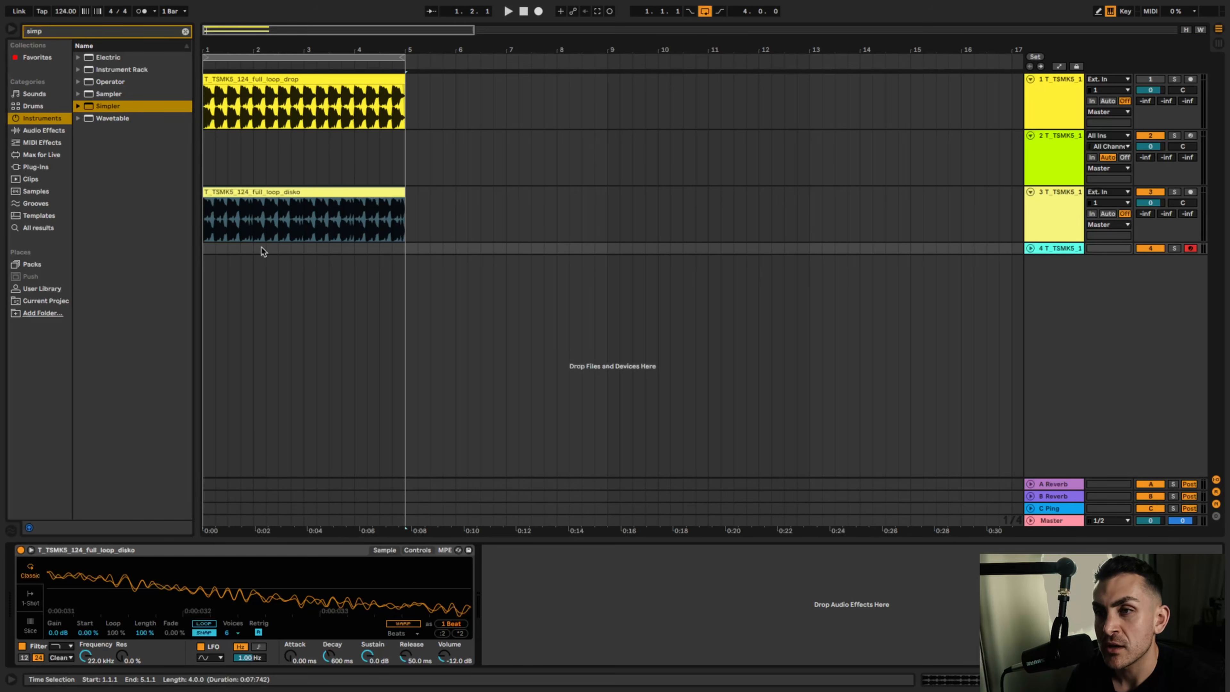
scroll(263, 595, left, 2)
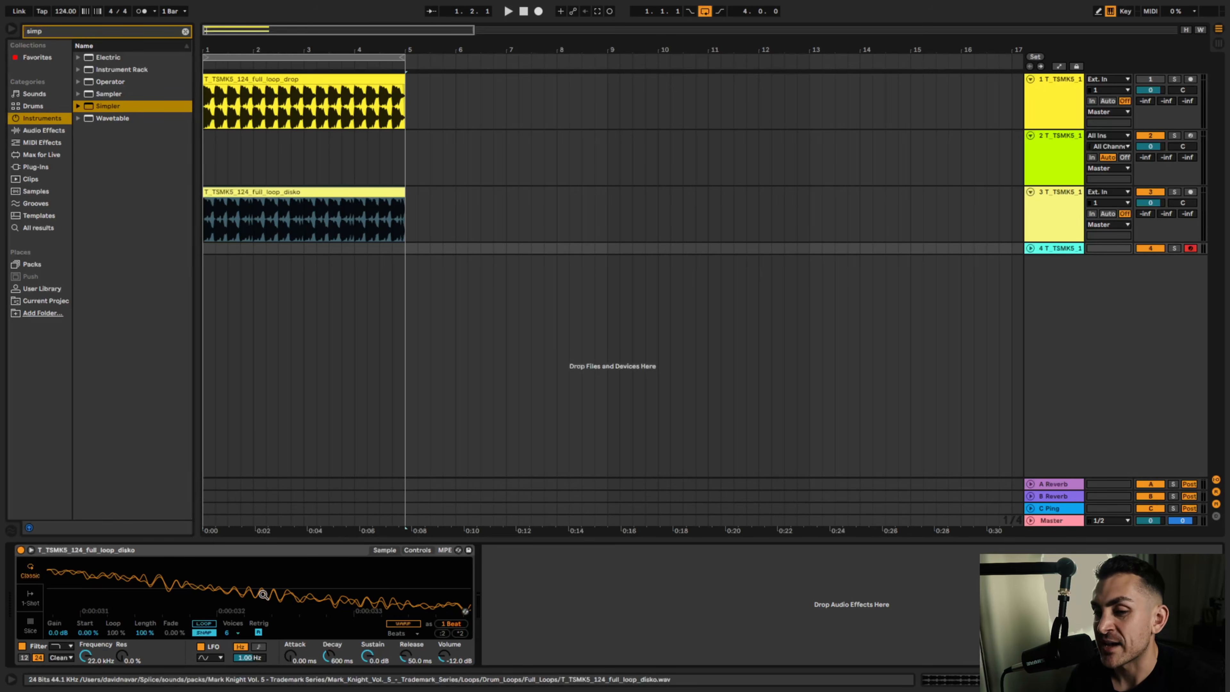
key(Up)
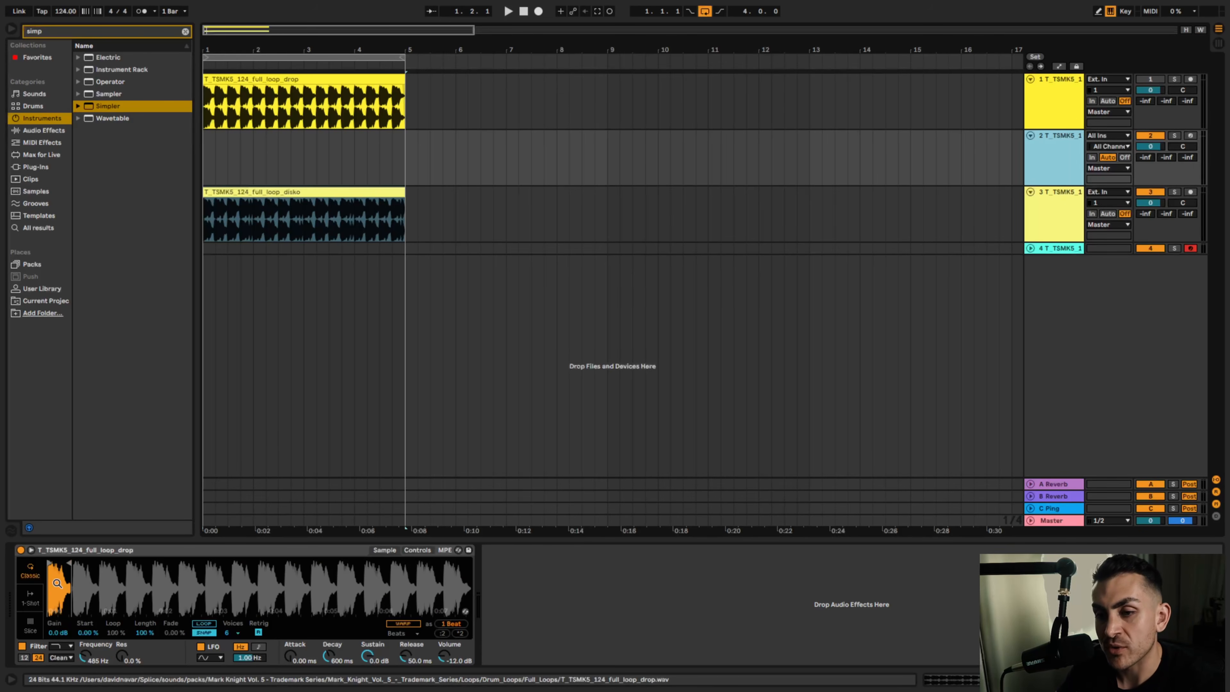
scroll(57, 584, up, 6)
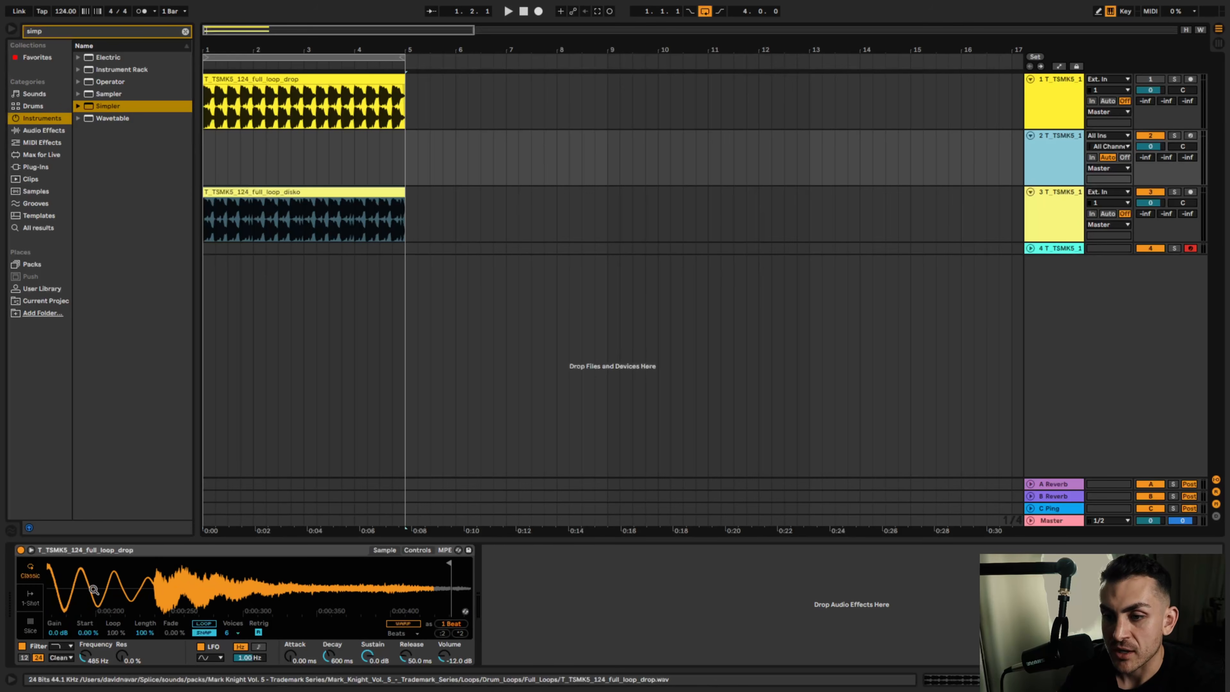
scroll(94, 590, left, 5)
scroll(110, 562, up, 3)
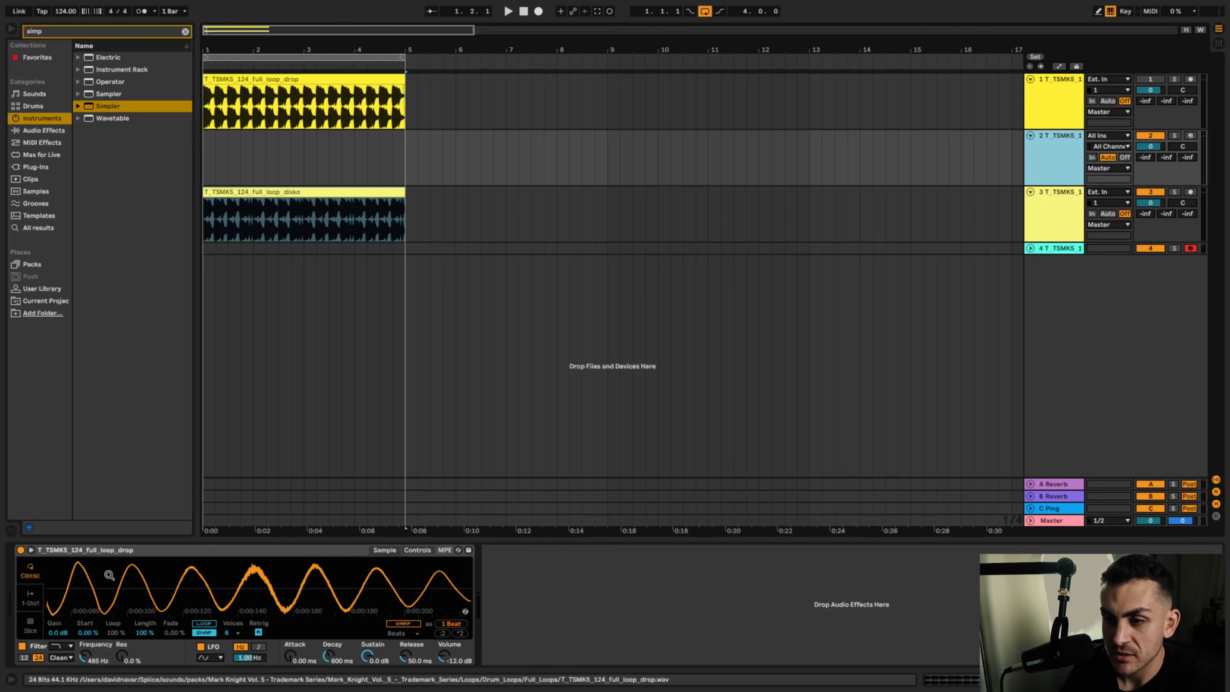
scroll(106, 588, up, 8)
scroll(107, 586, up, 6)
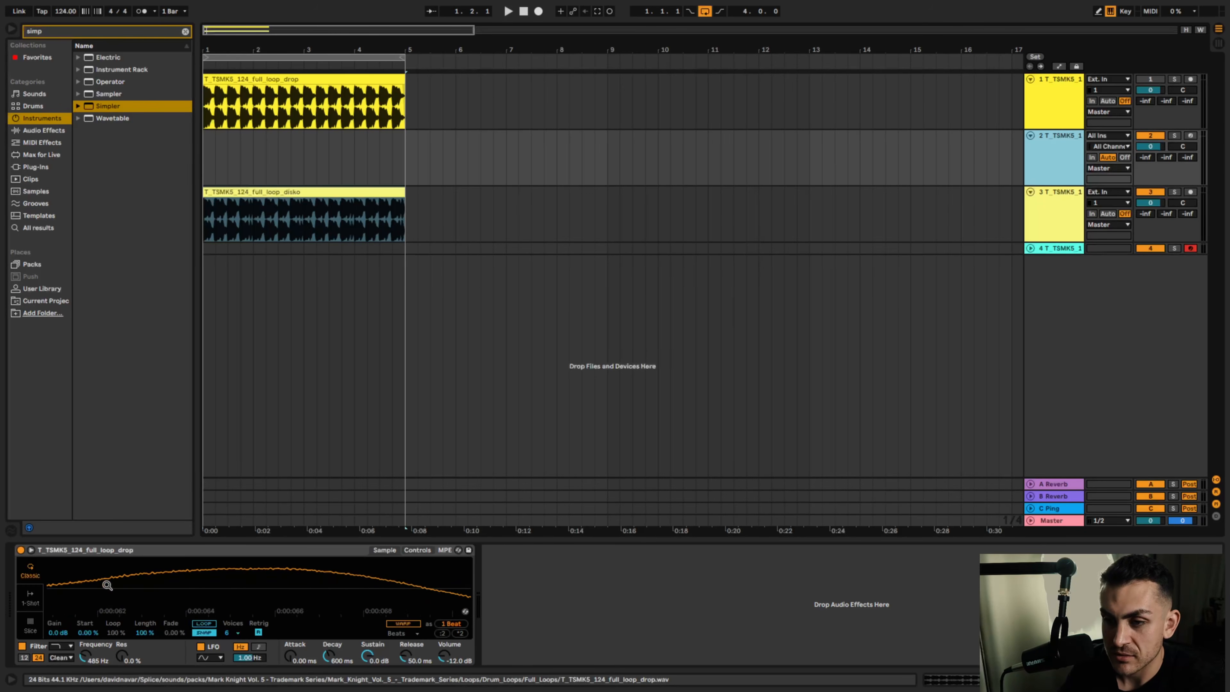
scroll(107, 585, down, 15)
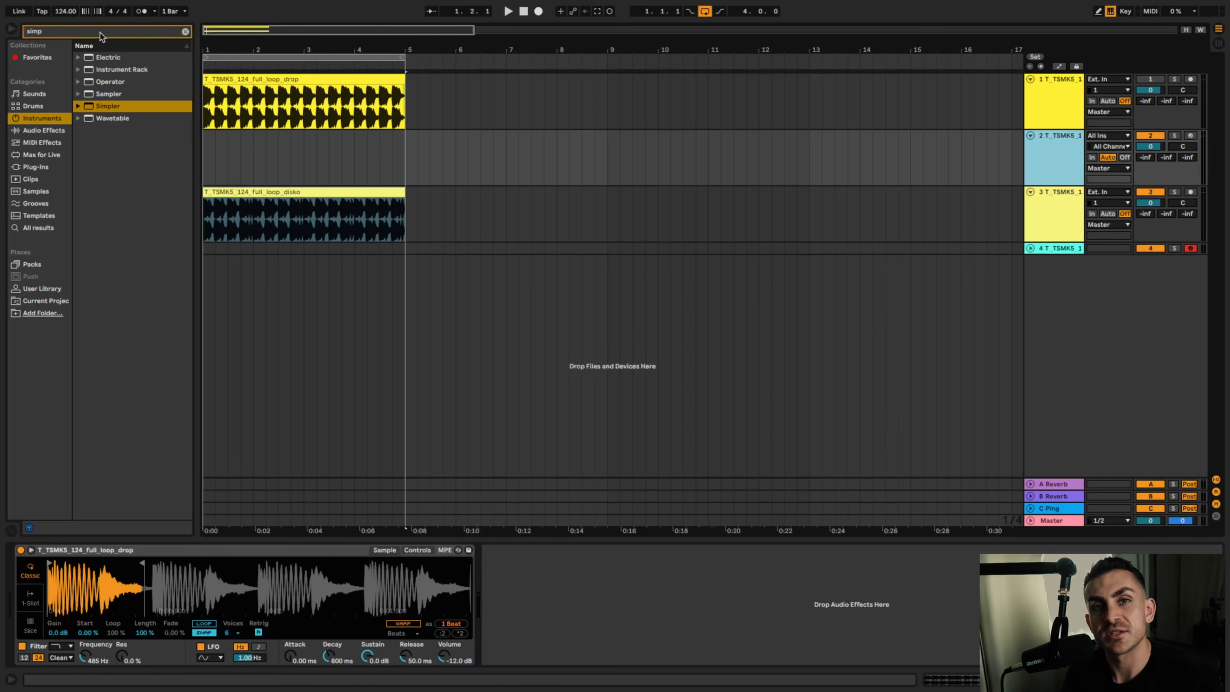
Step: Find the Utility audio effect by searching for "mono" and add it after Simpler on the drop loop's kick track
click(109, 31)
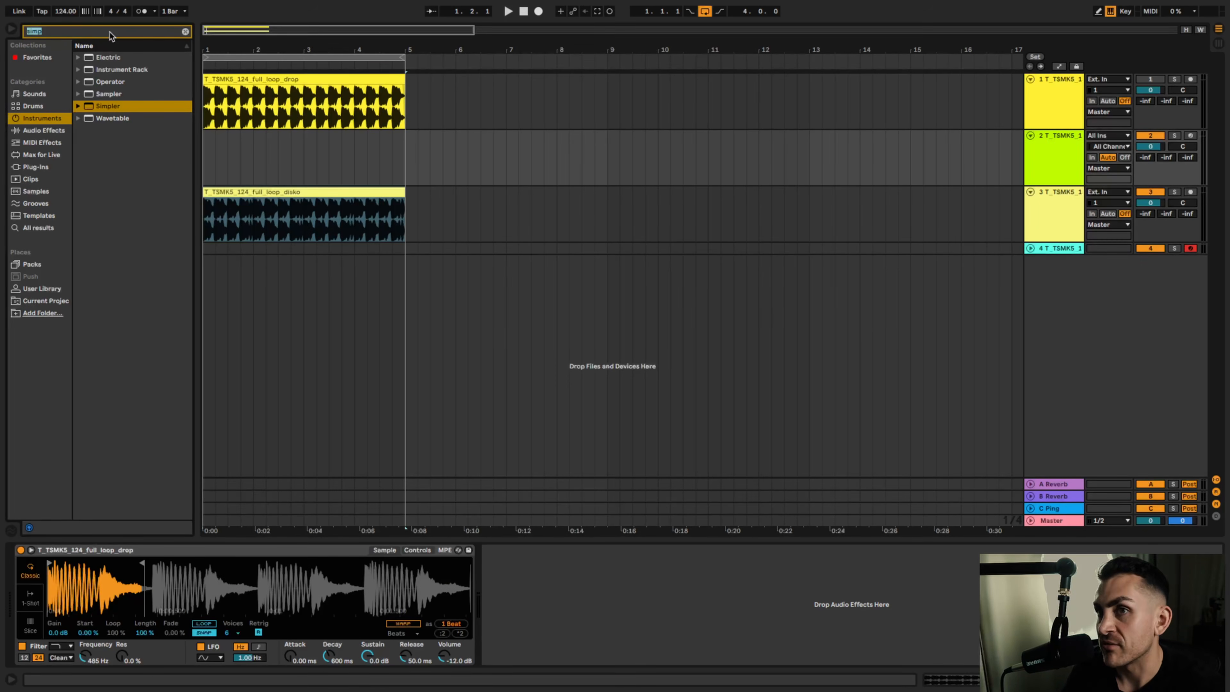
text(mono)
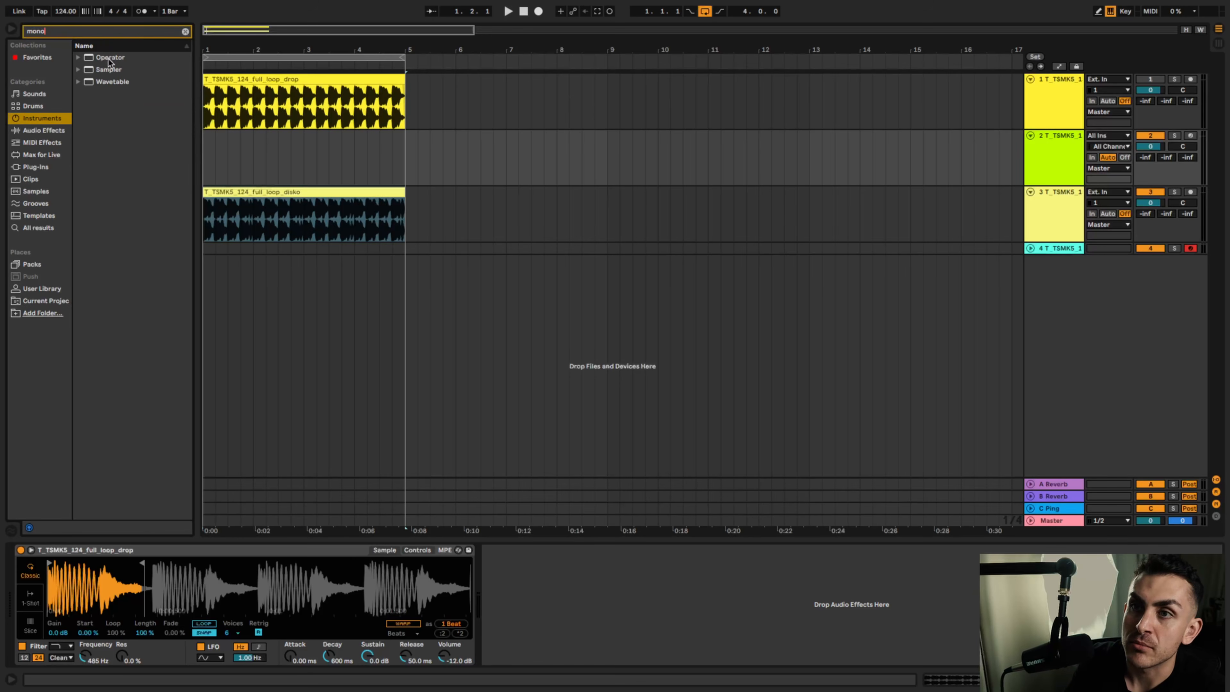
click(37, 131)
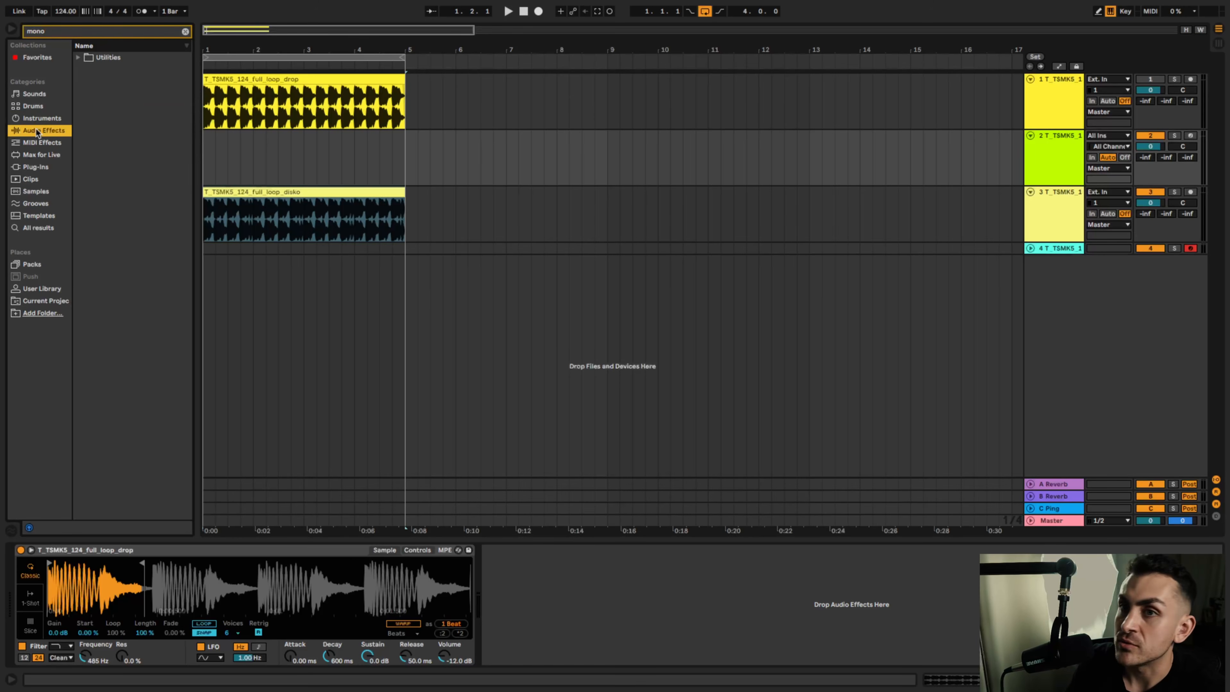
click(78, 58)
double_click(97, 70)
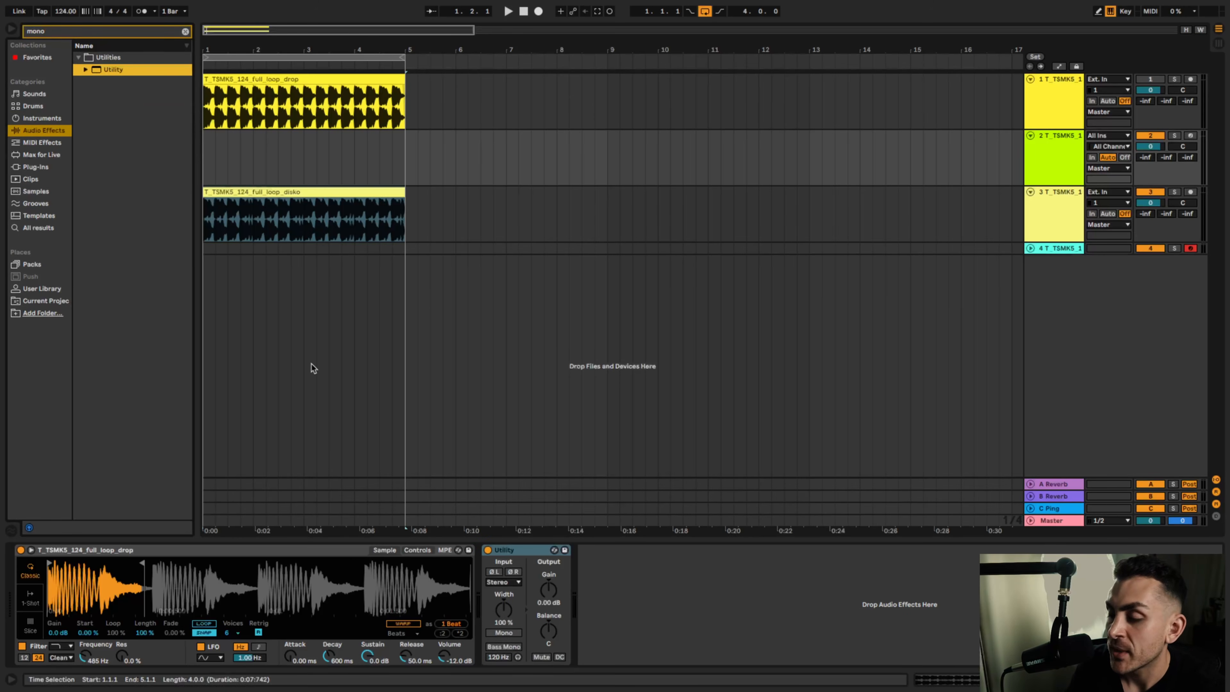
Step: Invert the phase of both the left and right channels in Utility and turn on Mono
click(494, 572)
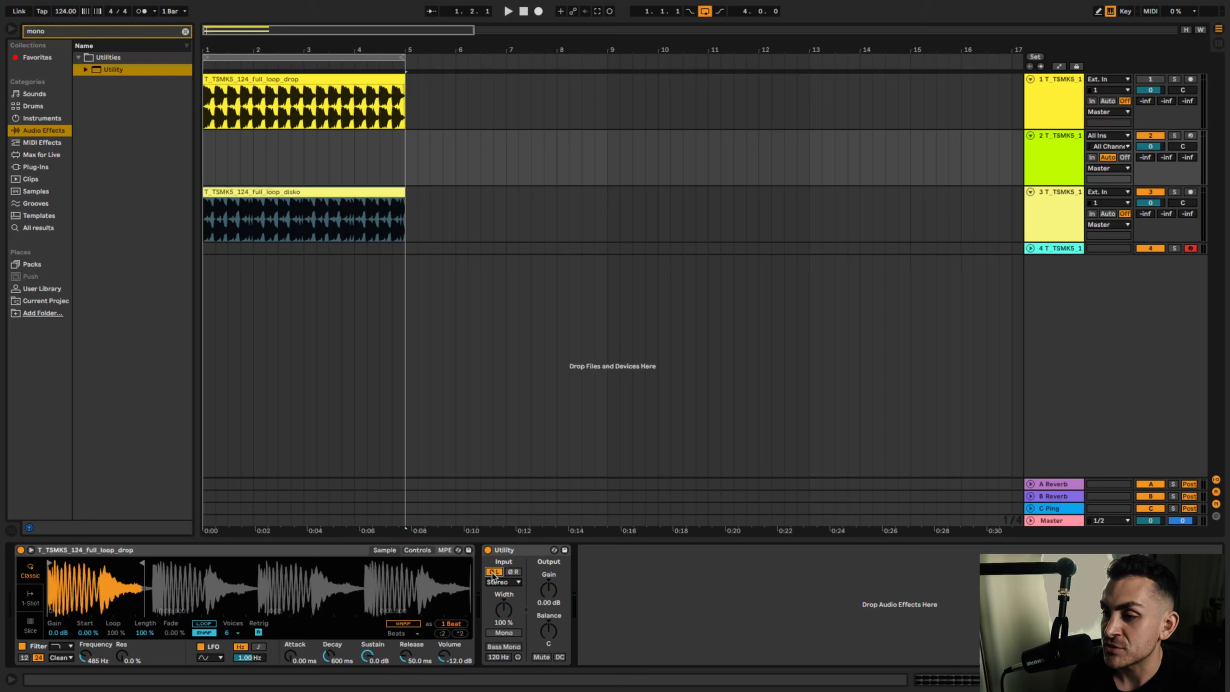
click(514, 572)
click(504, 633)
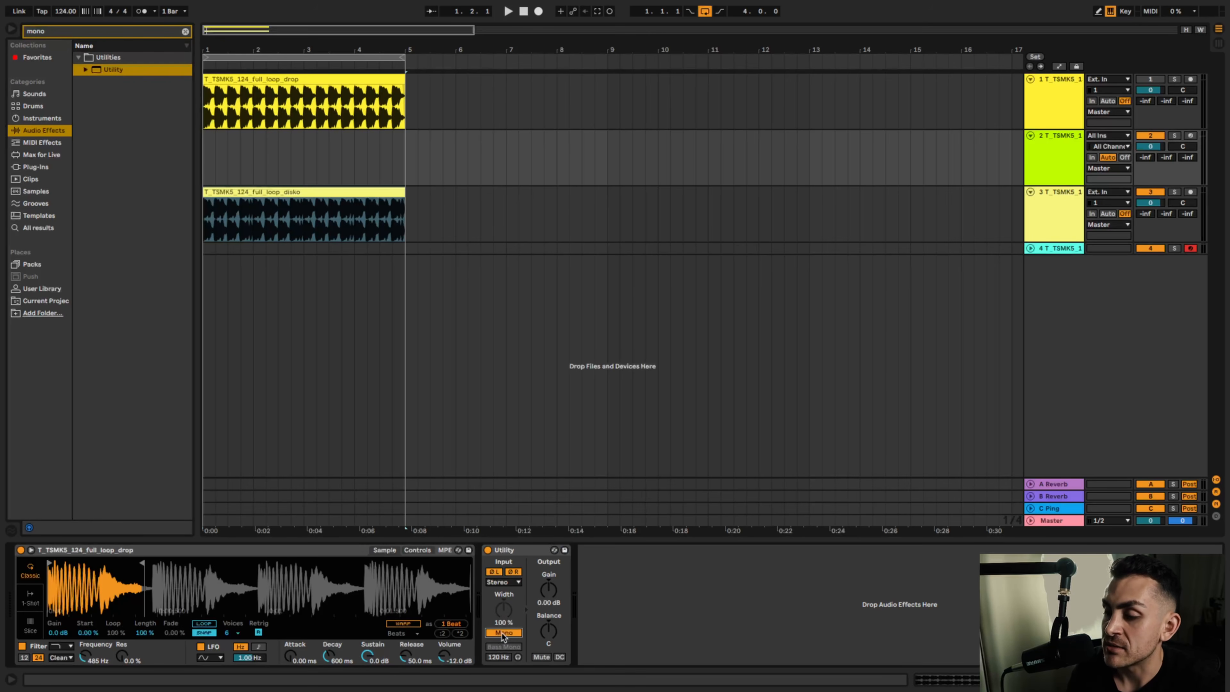
Step: Play the one-bar kick pattern and examine its frequency spectrum in EQ Eight
click(525, 11)
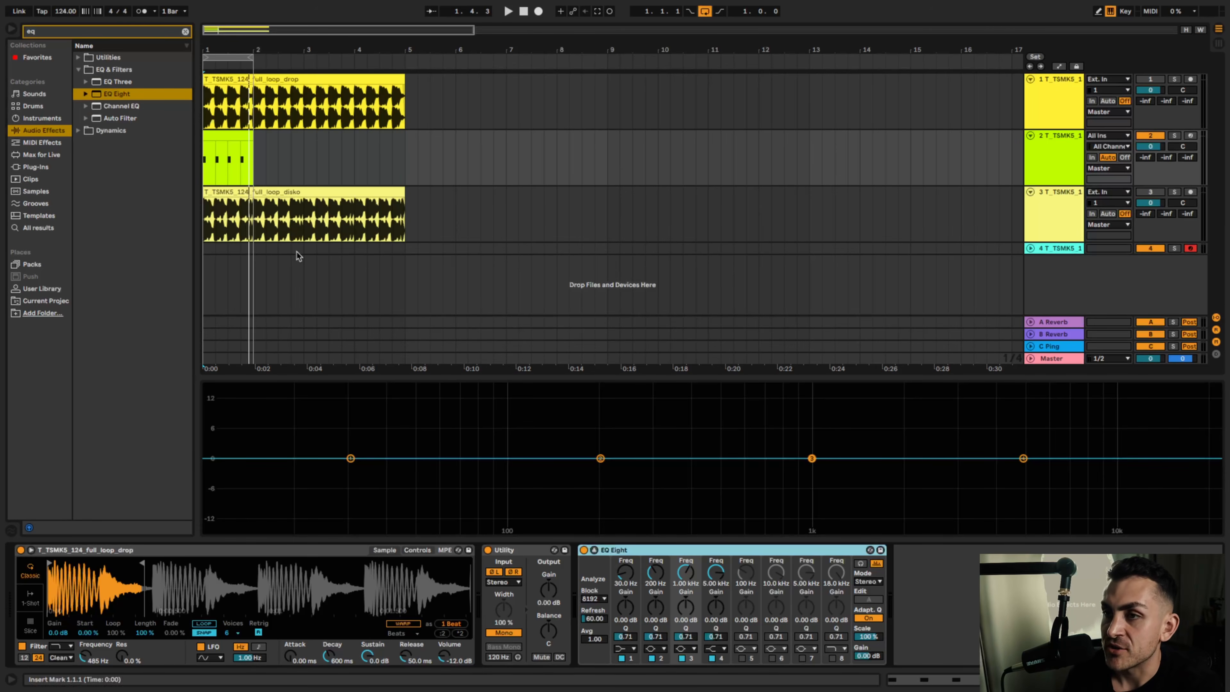
click(509, 10)
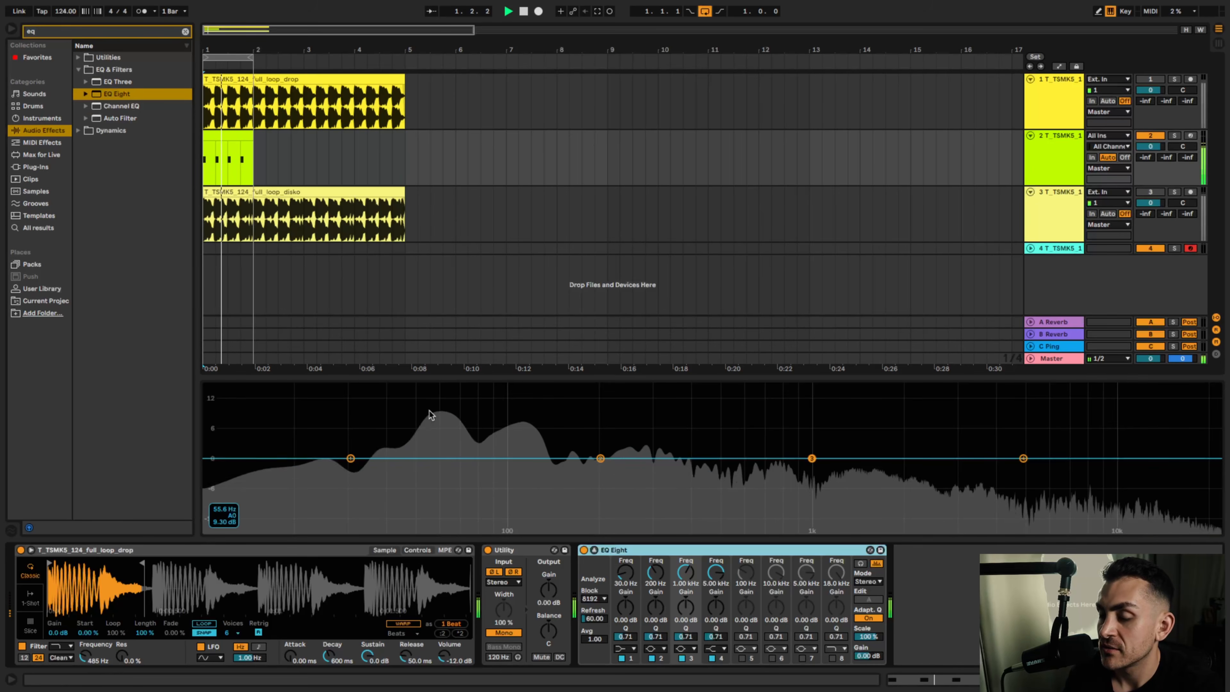
key(space)
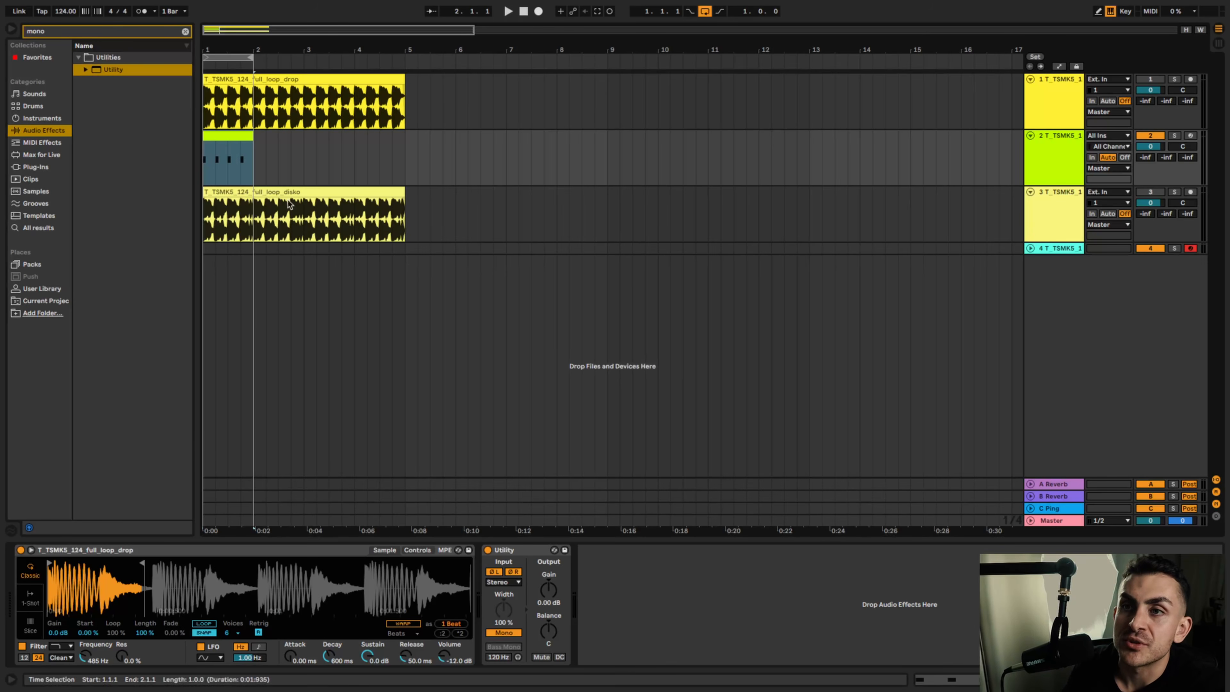
Step: Find the Drum Buss audio effect and add it after Utility on the kick track
click(128, 32)
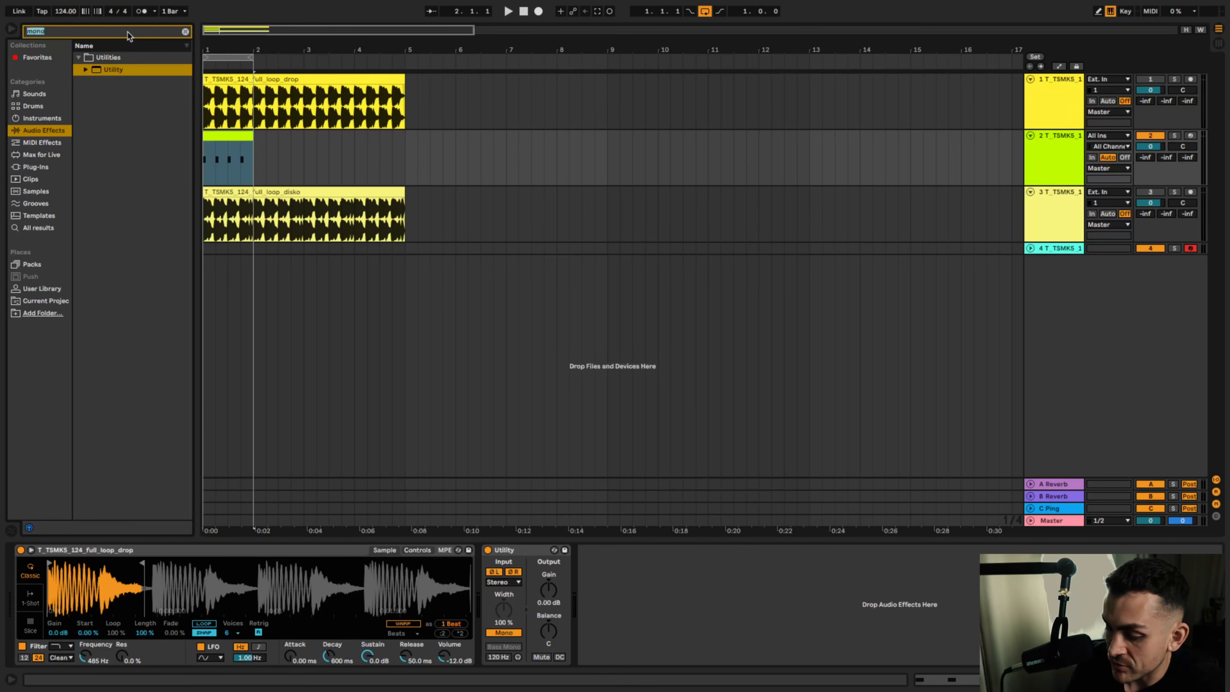
text(drum)
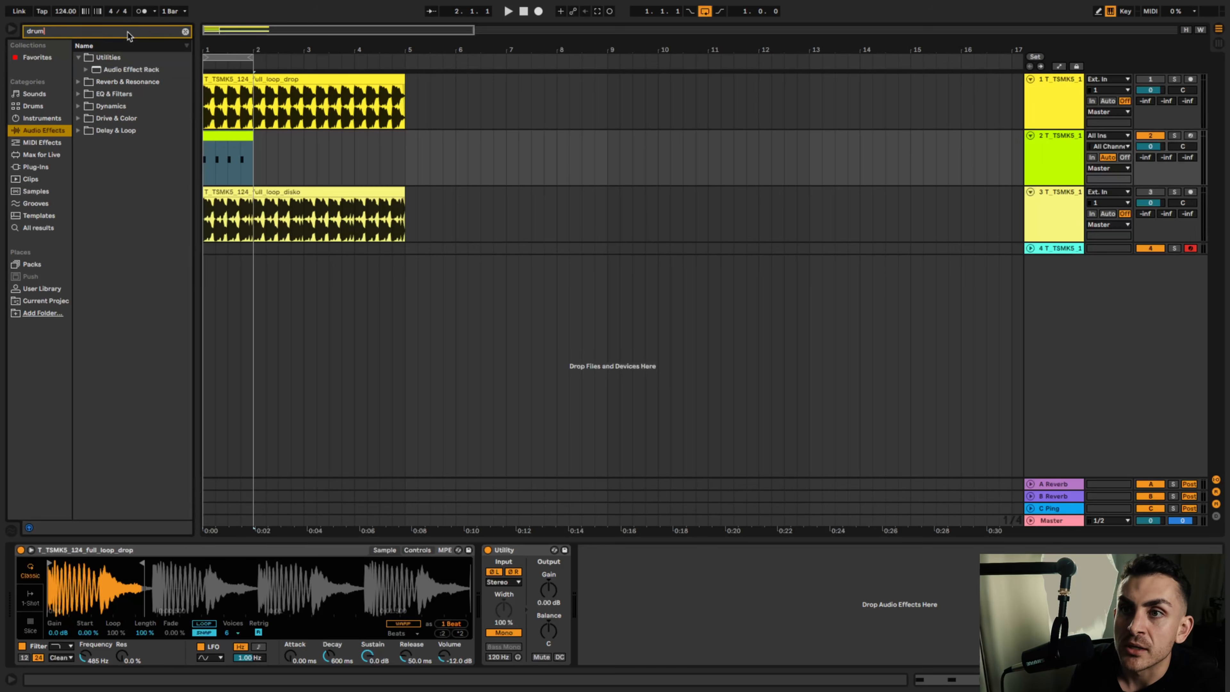
click(79, 118)
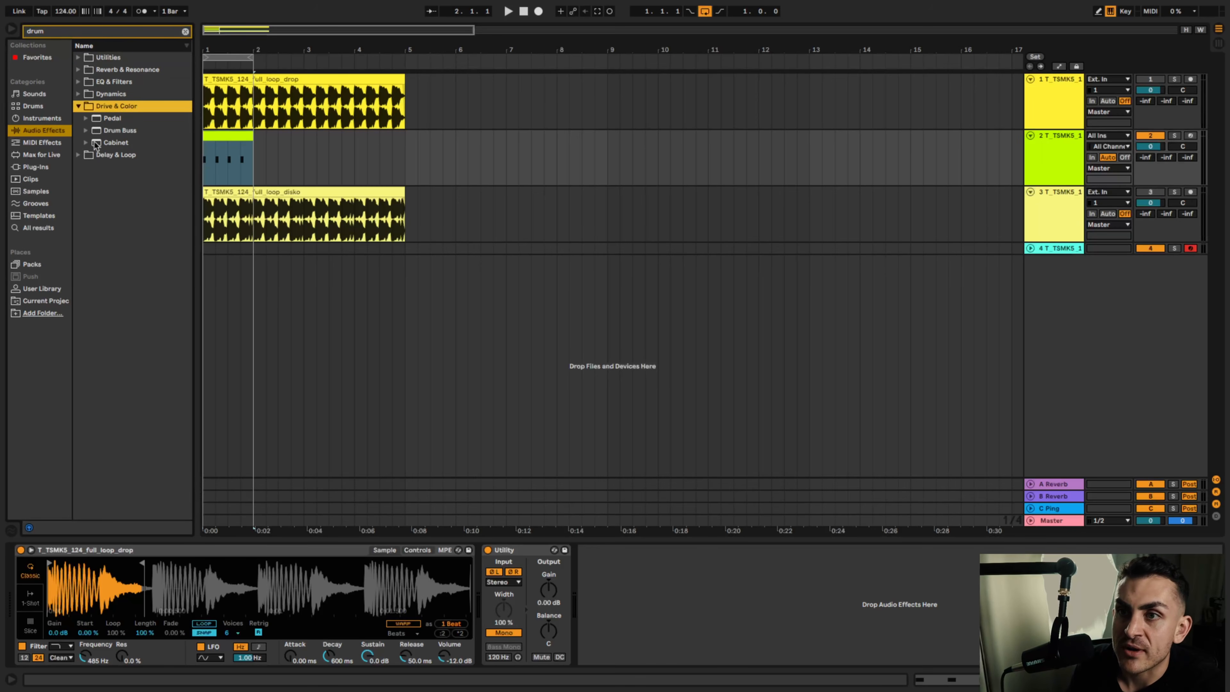
double_click(117, 131)
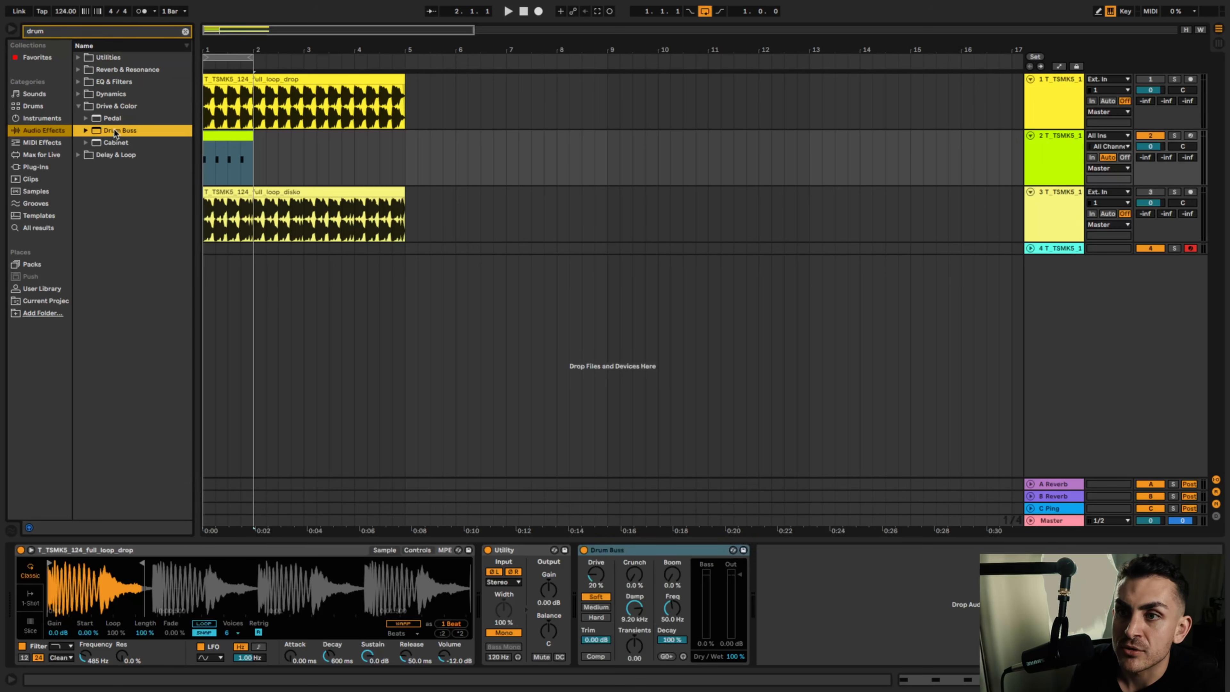
Step: Bypass and re-enable Drum Buss, then turn on its compressor
click(584, 550)
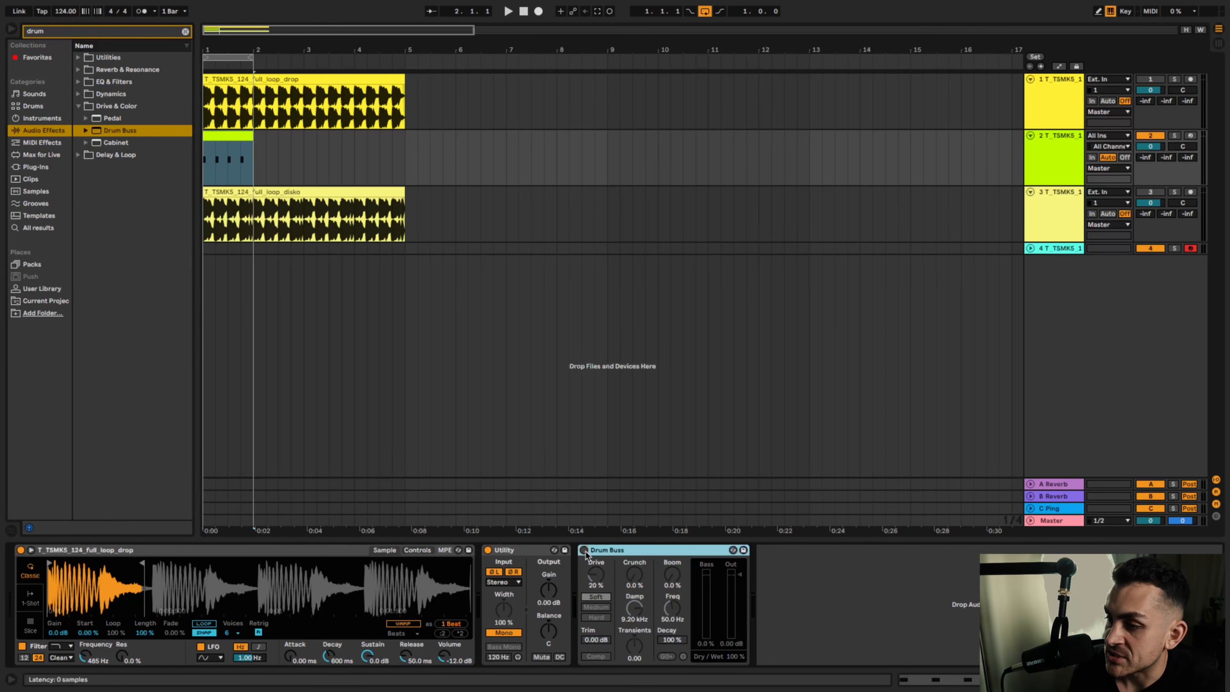
click(584, 551)
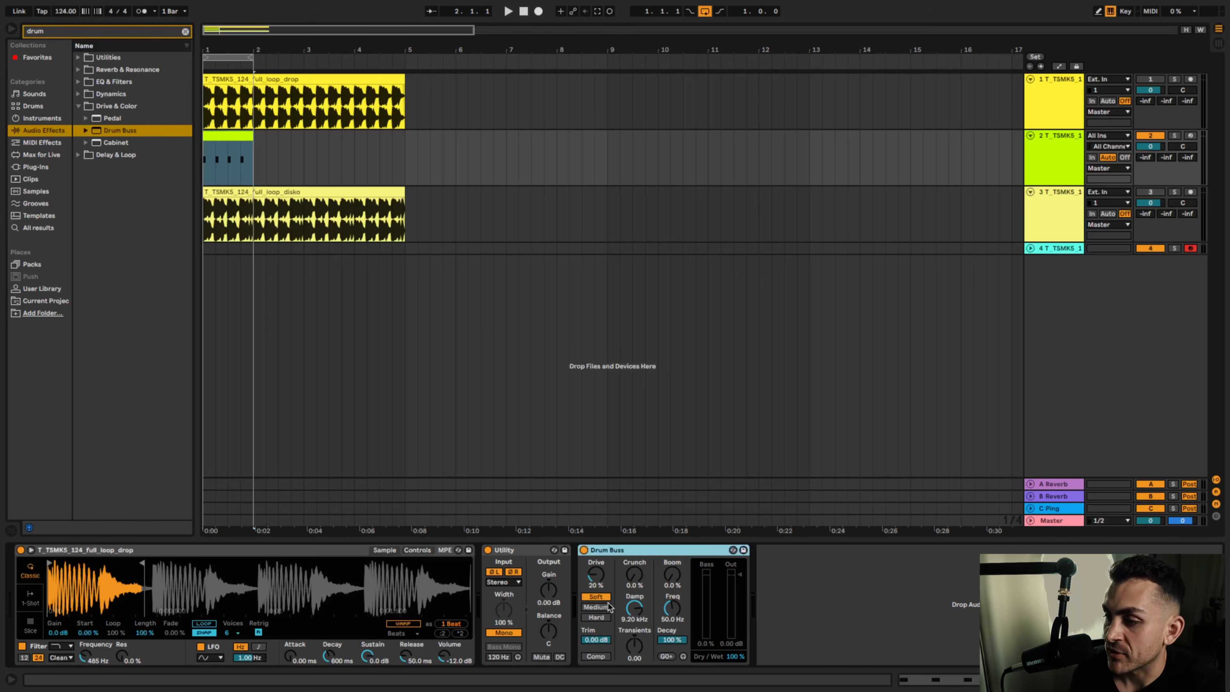
click(599, 657)
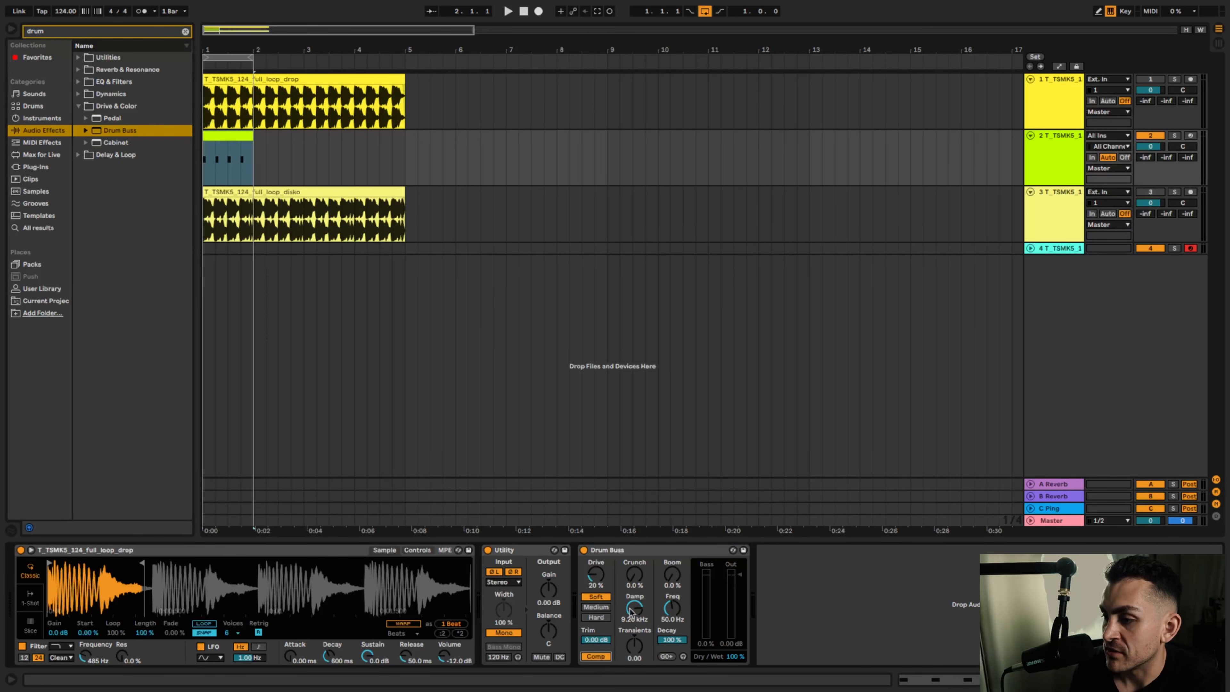
click(740, 657)
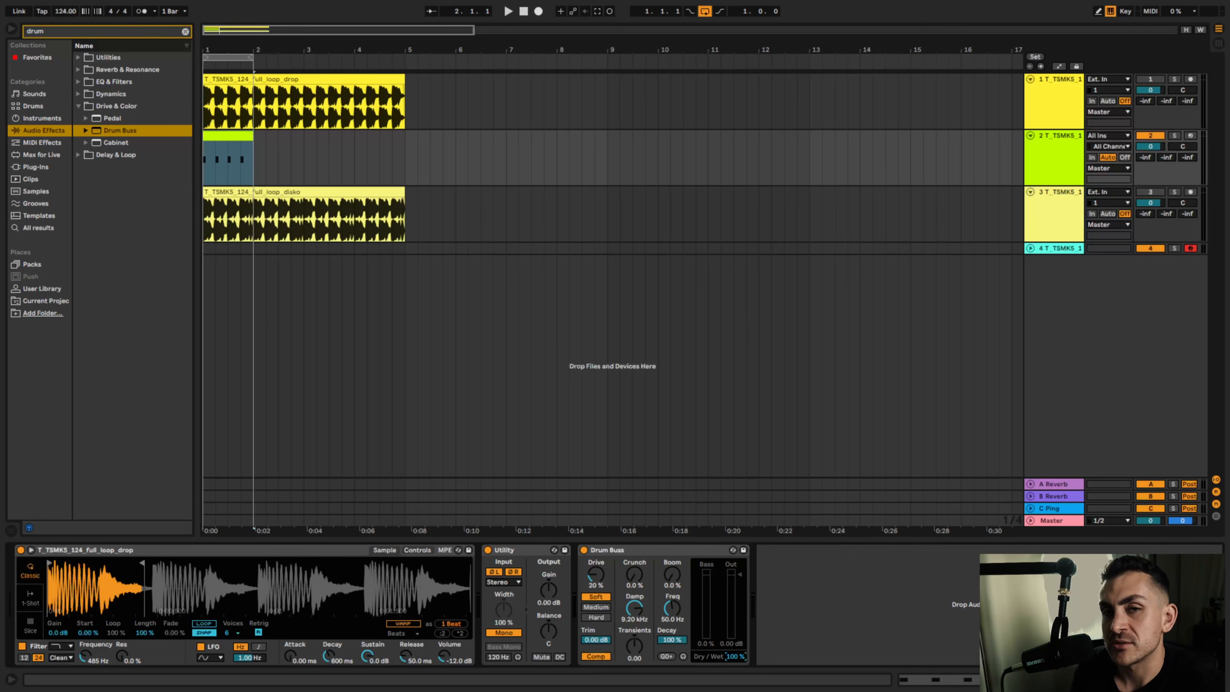
Step: Try out the Drum Buss dry/wet control, return it to 100%, and play the one-bar kick pattern
drag(739, 657, 740, 621)
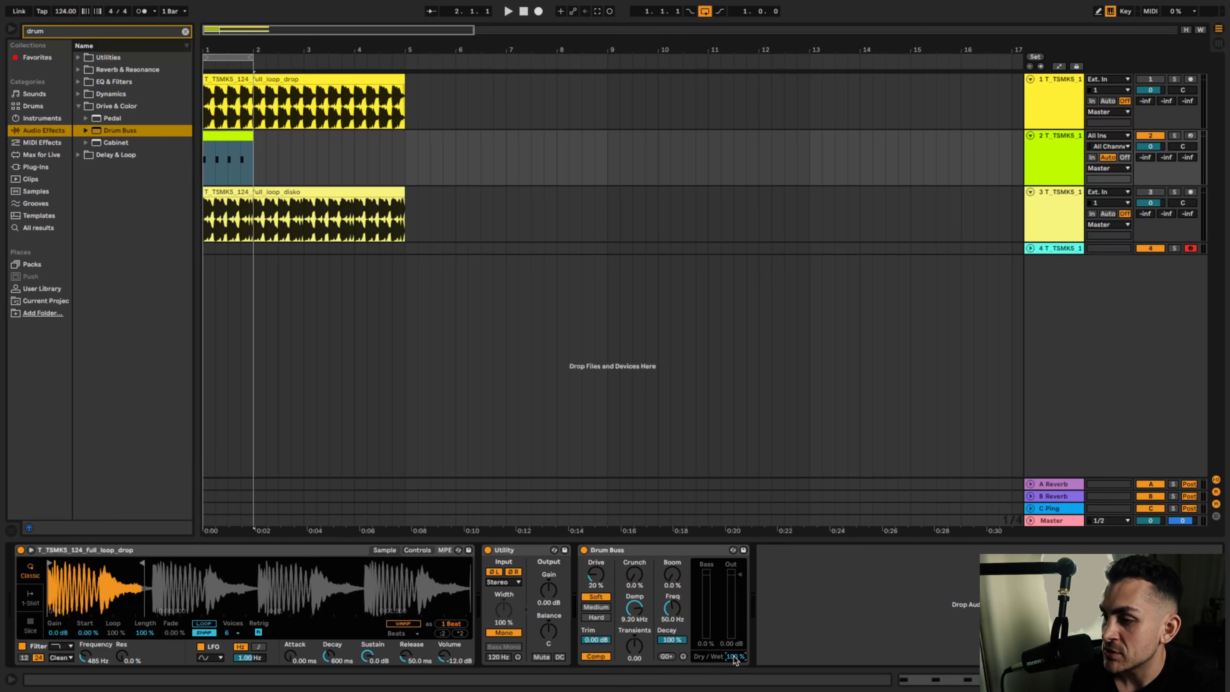
mouse_move(735, 658)
mouse_down()
mouse_move(736, 681)
mouse_move(735, 657)
mouse_up()
key(space)
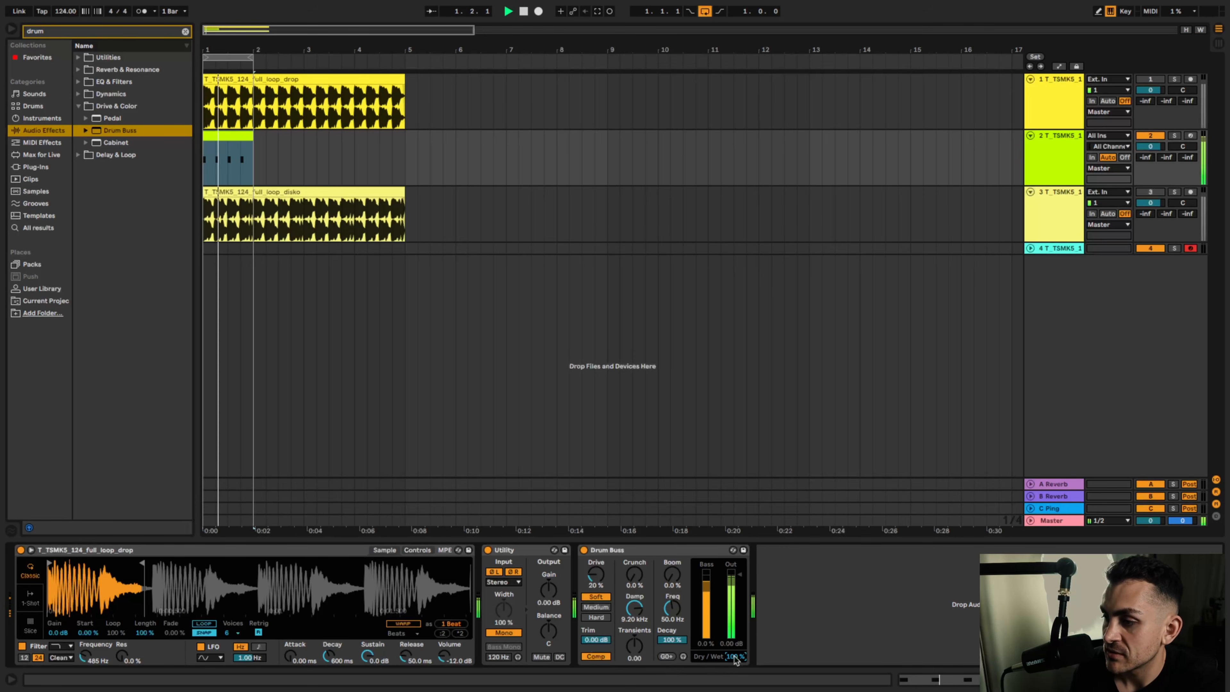
key(space)
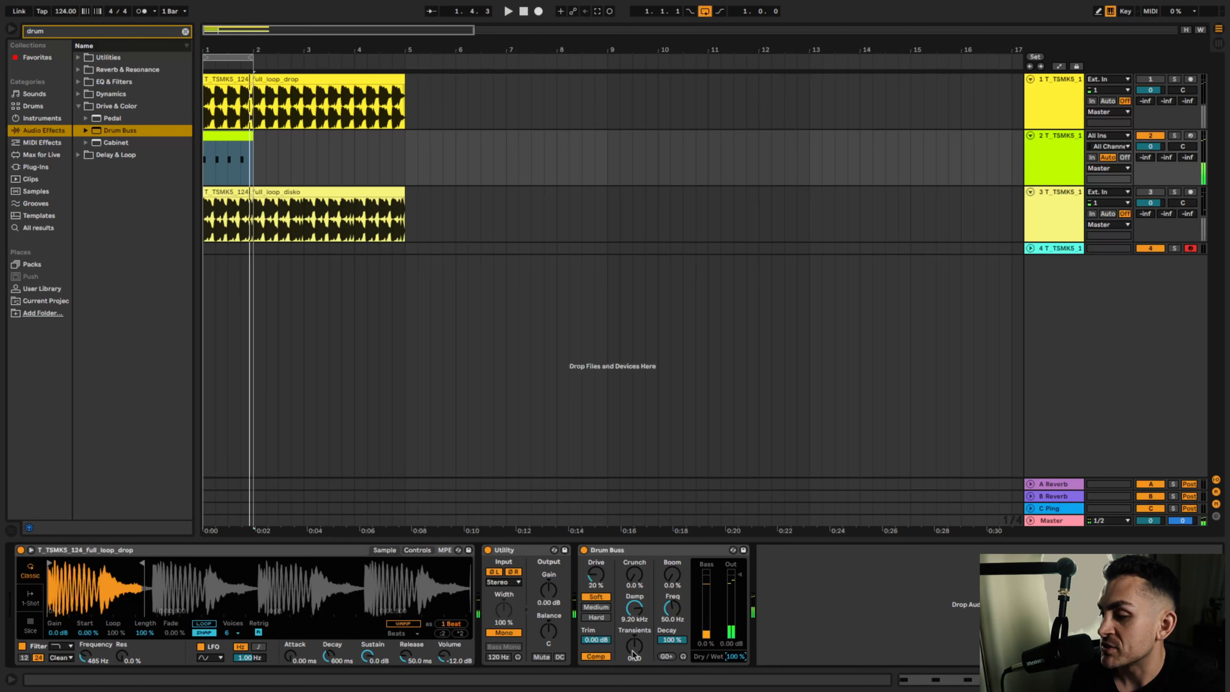
Step: Set the Drum Buss Transients to about 0.39 and compare the playing kick with Drum Buss bypassed and re-enabled
drag(634, 651, 634, 651)
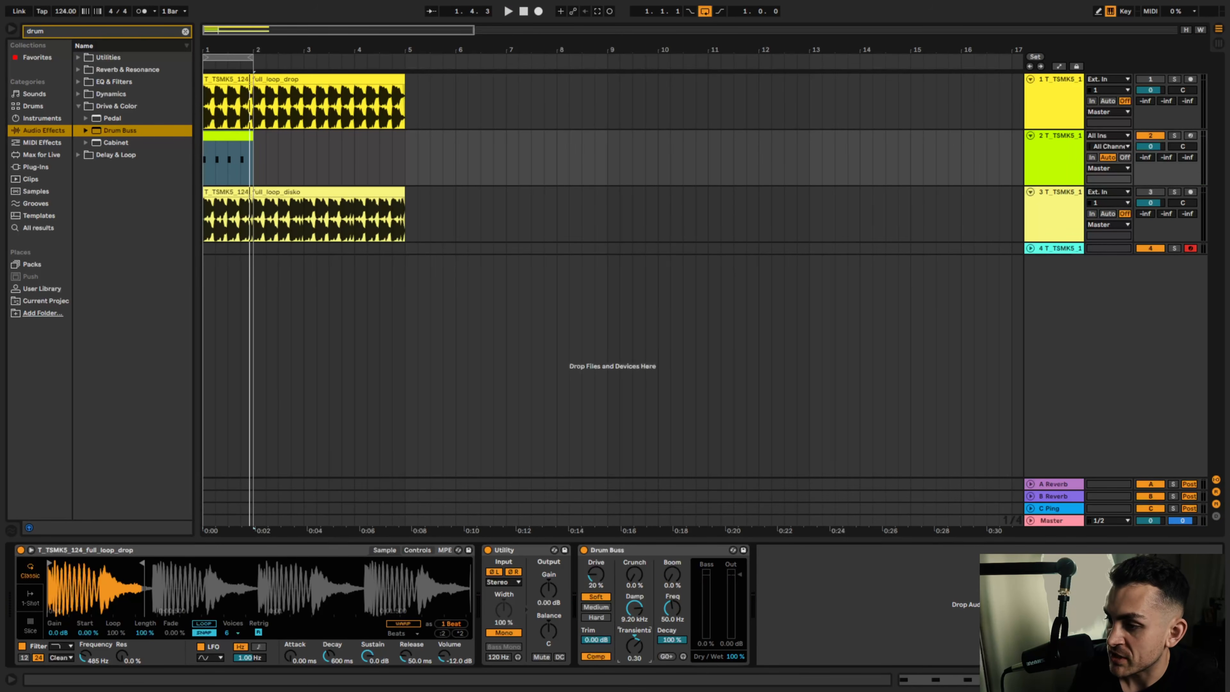
key(space)
mouse_move(633, 651)
mouse_down()
mouse_move(633, 606)
mouse_move(633, 639)
mouse_up()
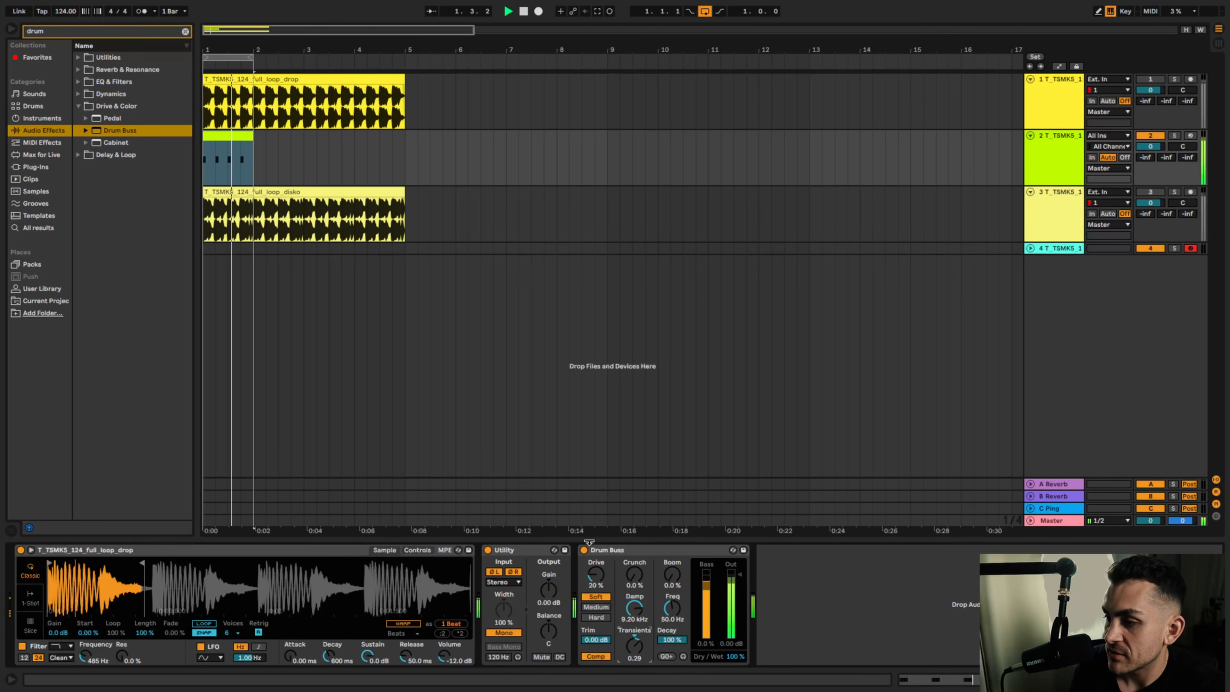
click(584, 550)
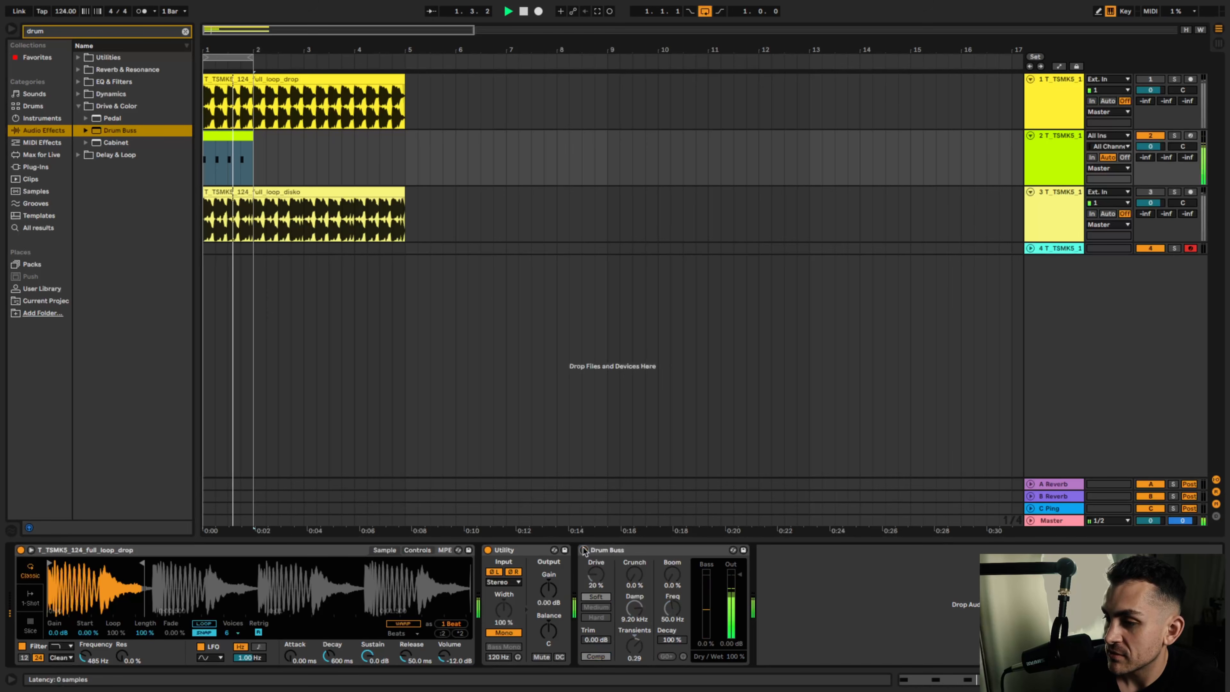
click(584, 551)
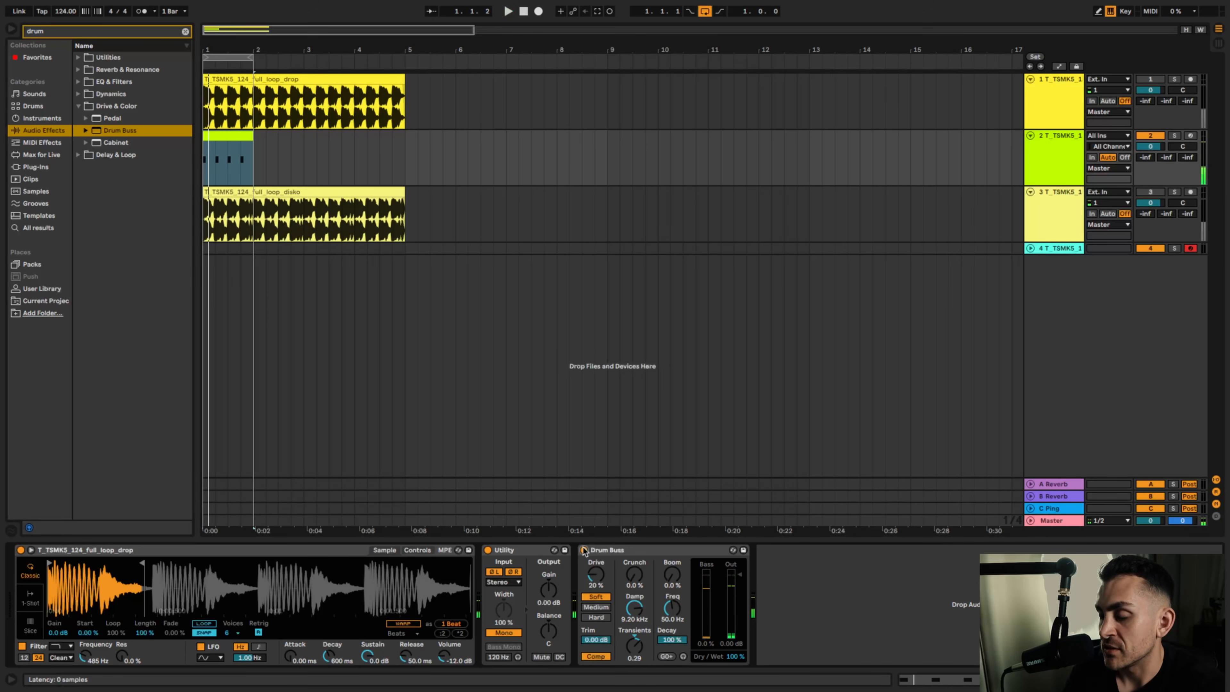
Step: Lower the Drum Buss dry/wet to 65% and play the kick pattern to hear the blend
click(733, 658)
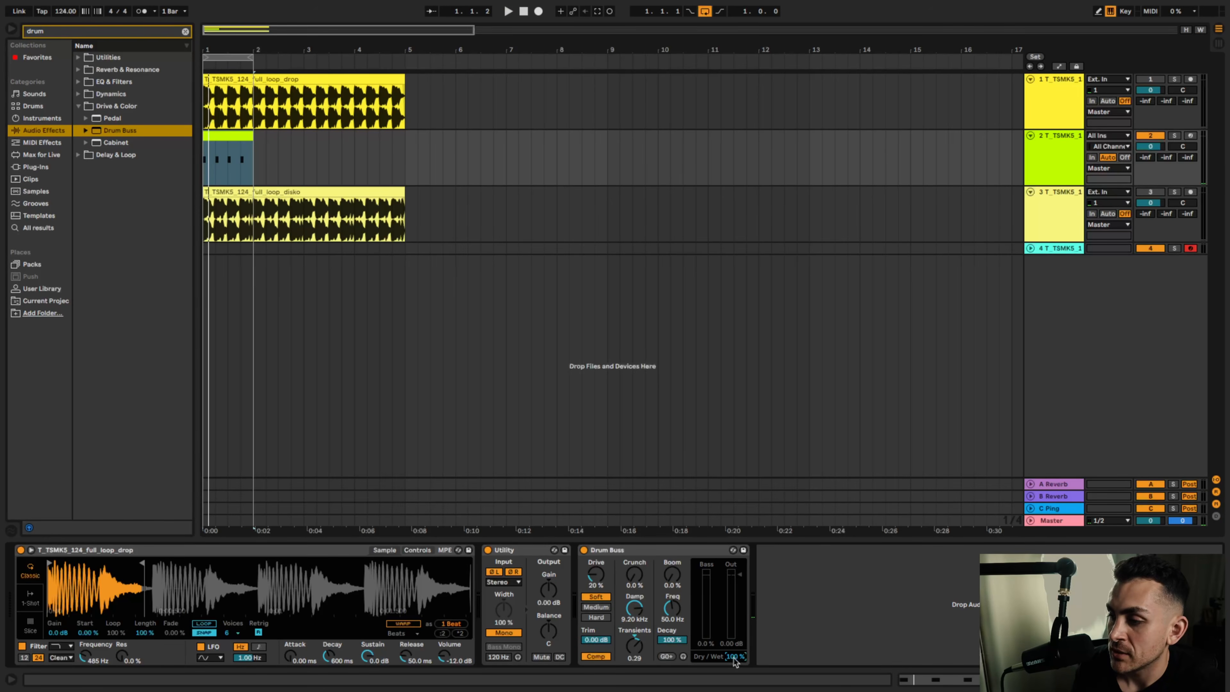
drag(735, 662, 736, 674)
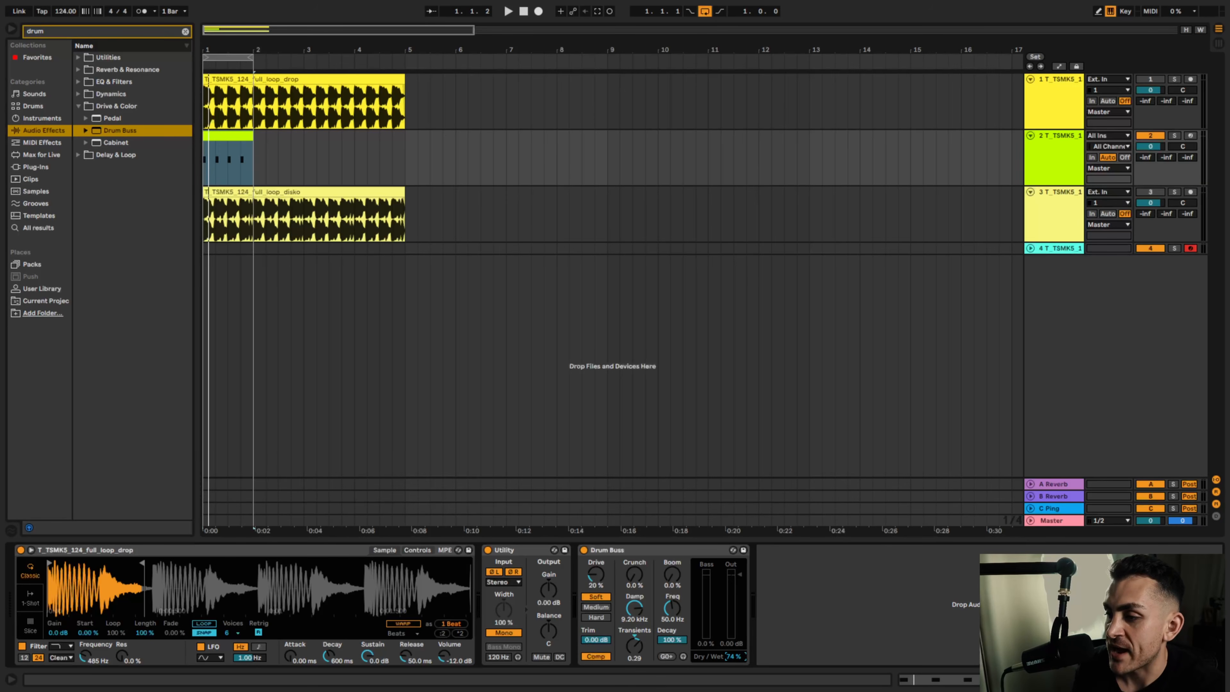
key(space)
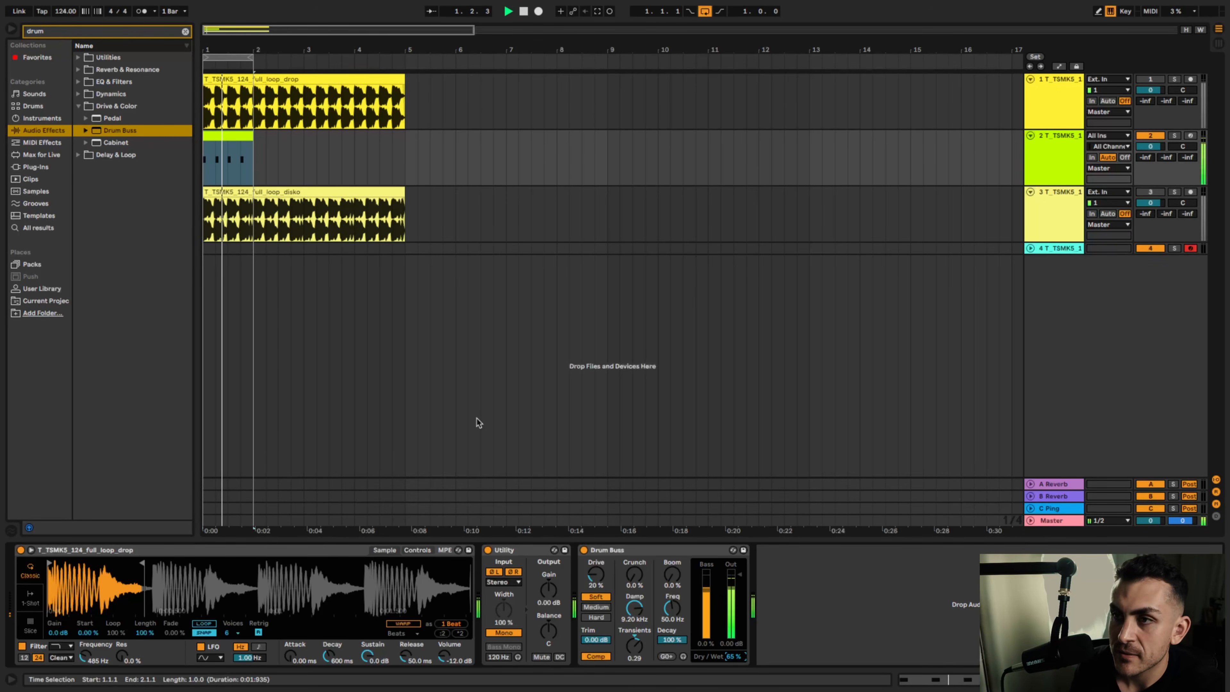
key(space)
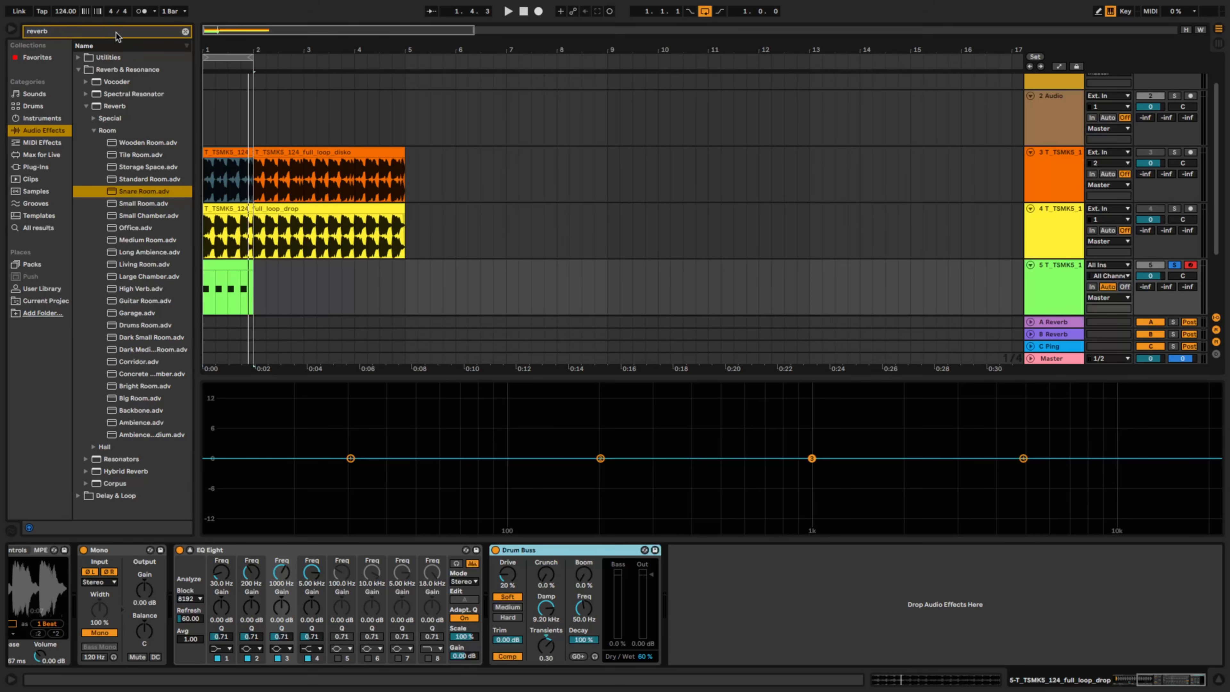
Step: Add the Snare Room reverb preset after Drum Buss, set its decay to 778 ms, and switch off its input Hi Cut
double_click(156, 194)
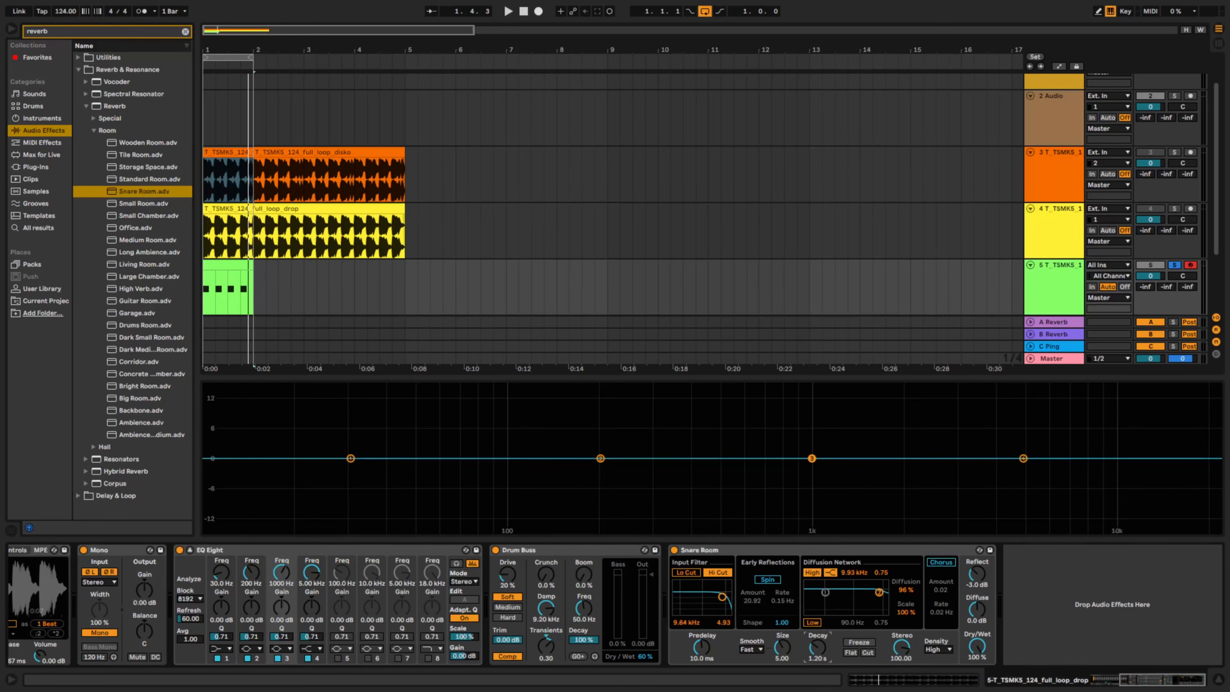
drag(818, 647, 818, 662)
click(717, 573)
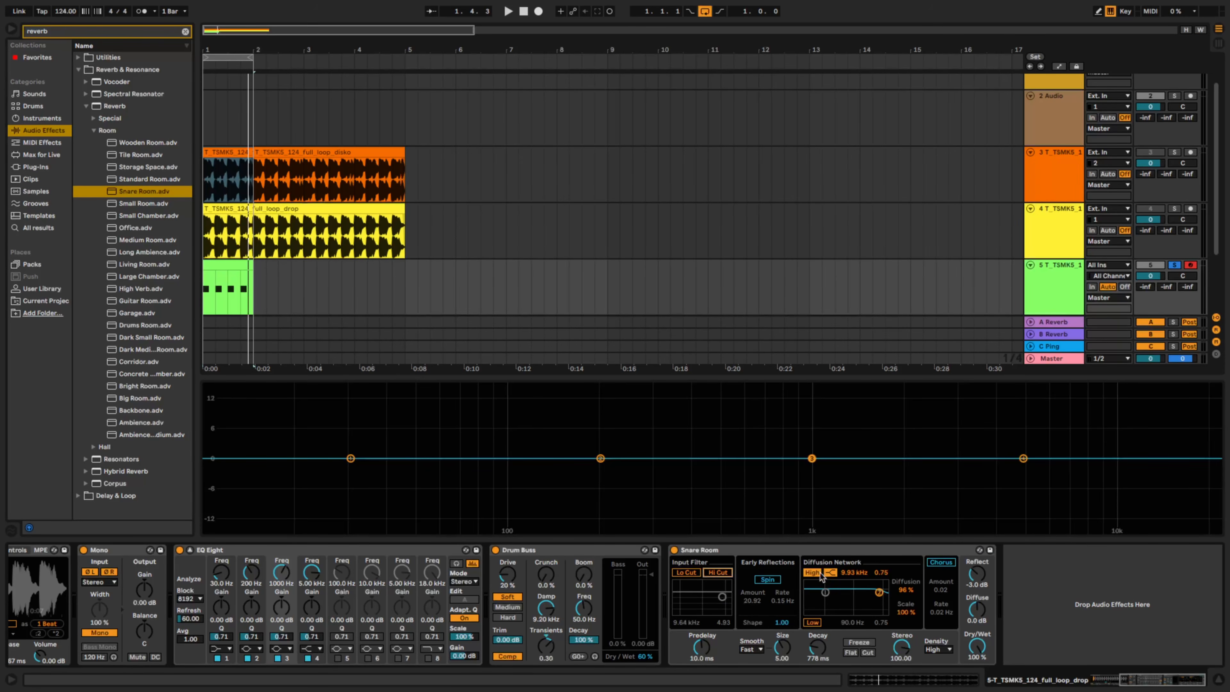
Step: Group the Snare Room reverb into an audio effect rack and create an additional empty chain beside it
right_click(791, 549)
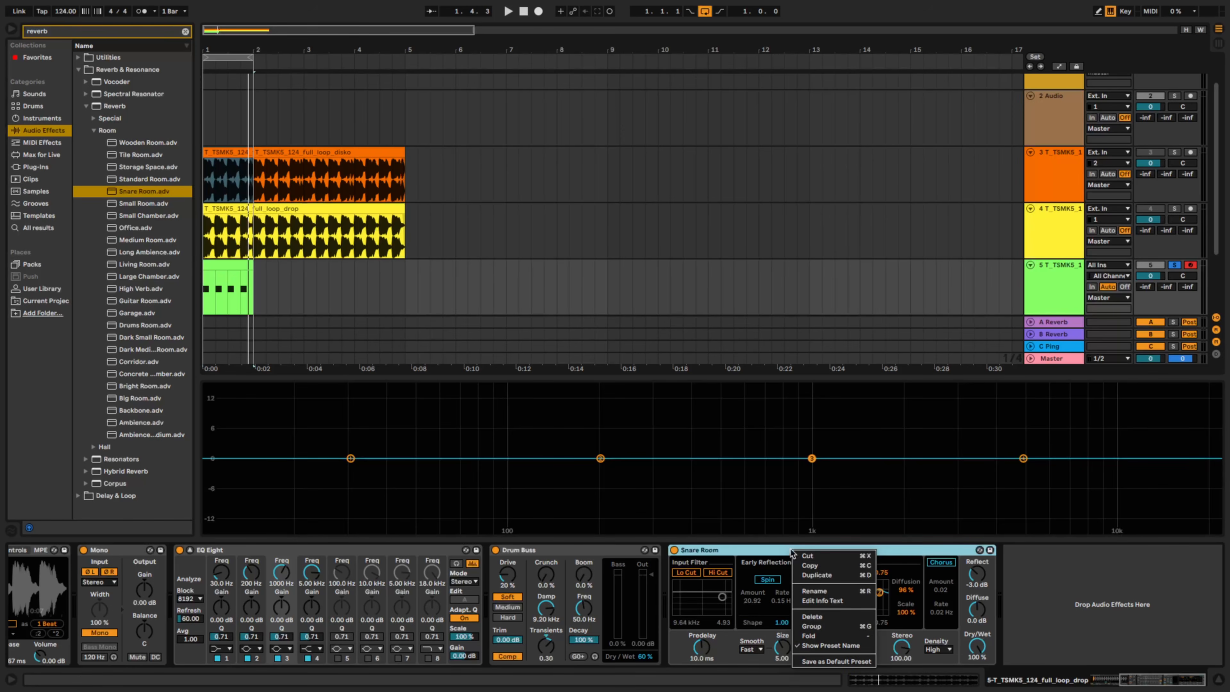
click(826, 627)
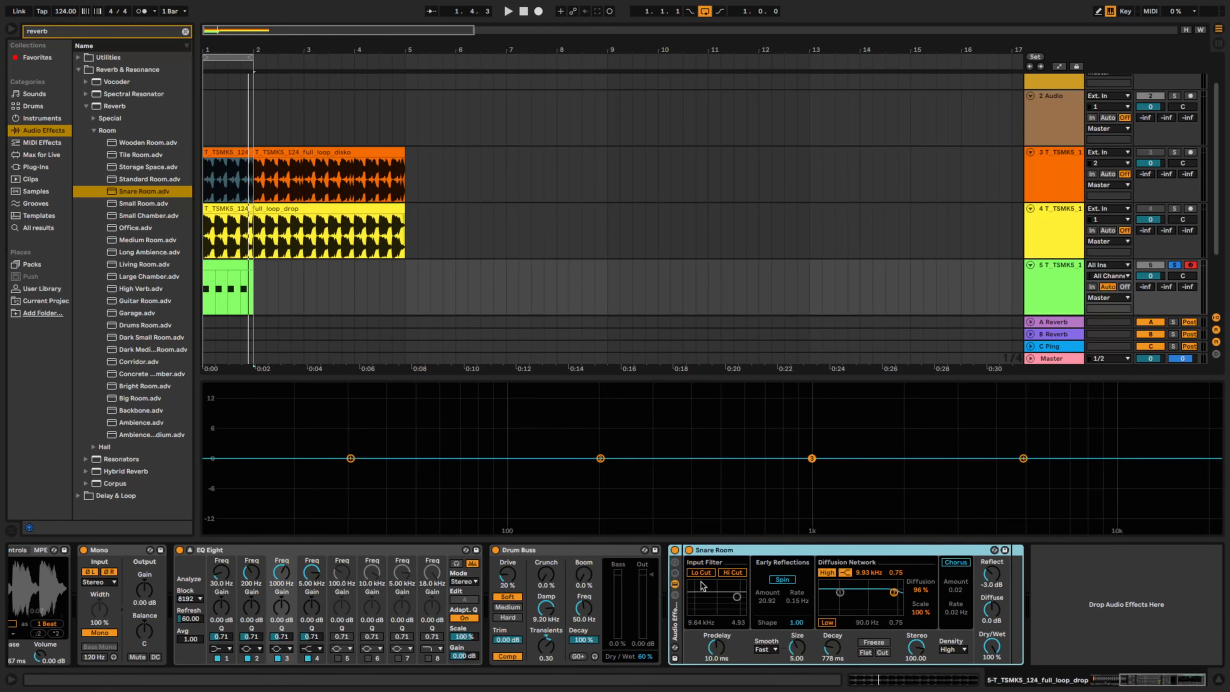
right_click(746, 607)
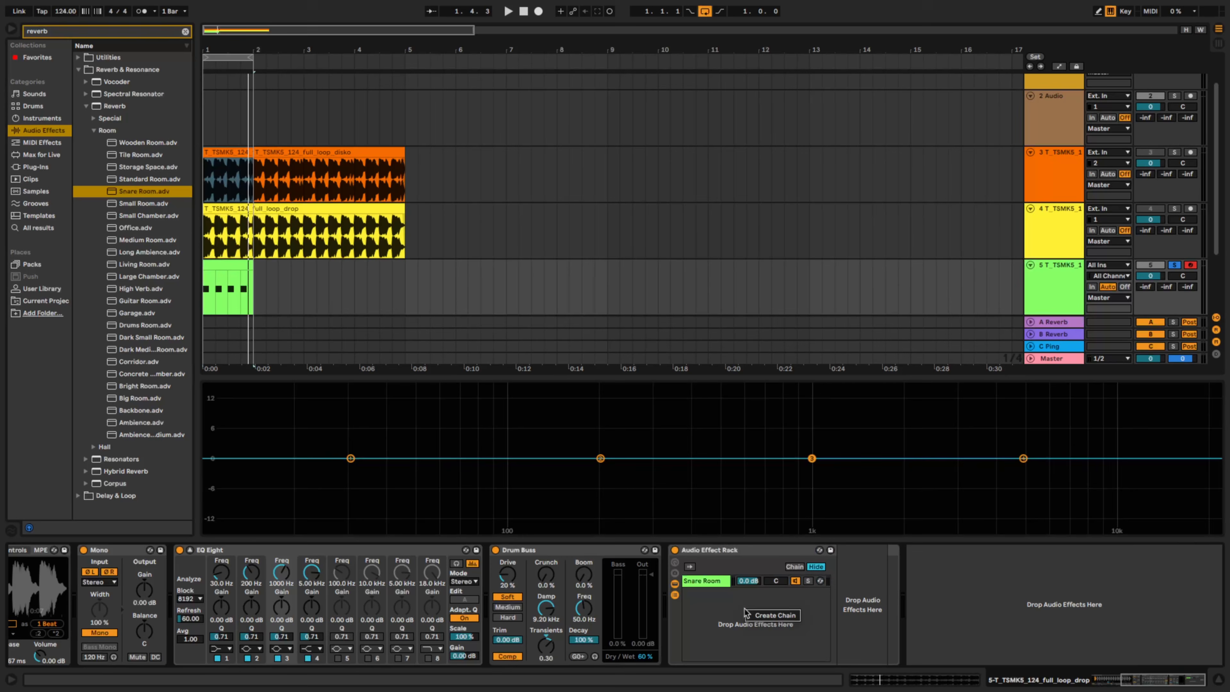
click(762, 623)
click(716, 583)
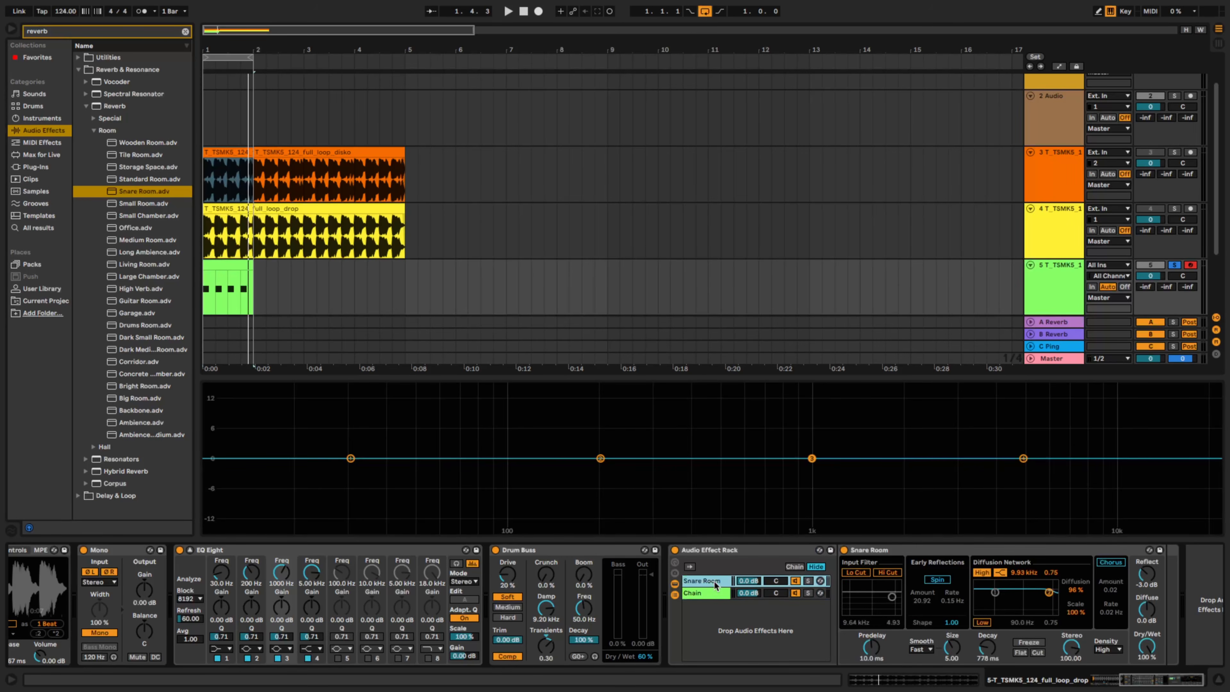
Step: Play the kick with different Snare Room chain levels and set that chain's volume to -10 dB
click(750, 581)
text(-10)
key(Return)
drag(749, 579, 749, 570)
key(space)
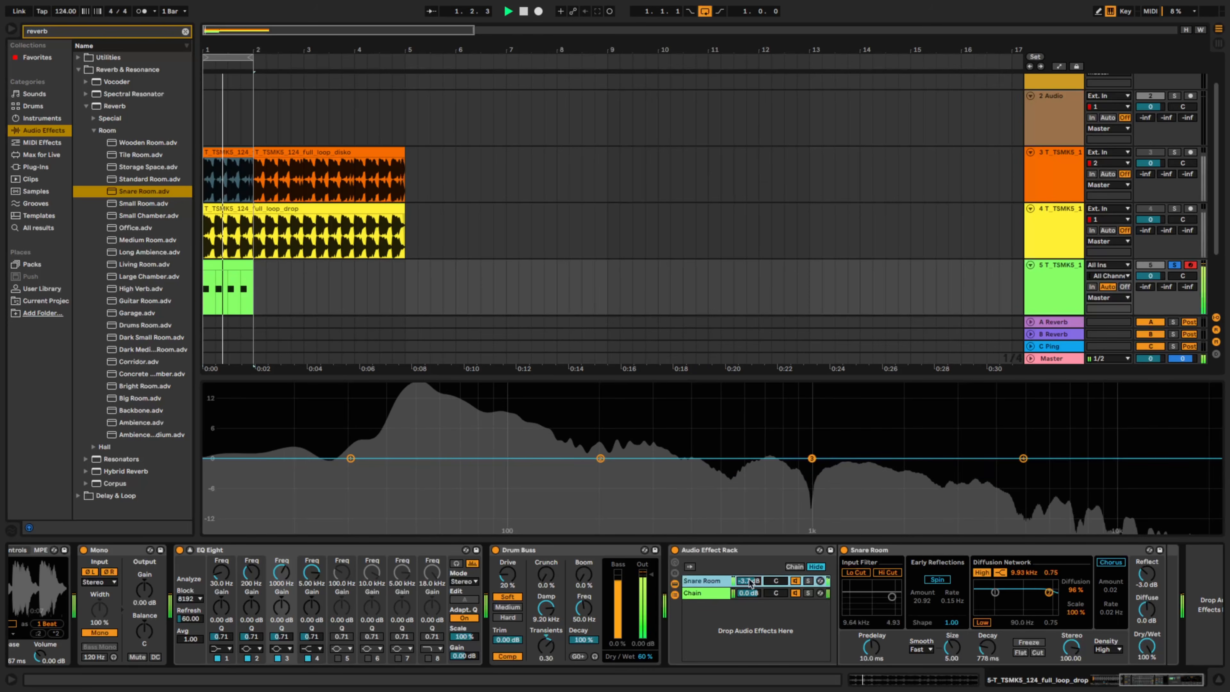
key(space)
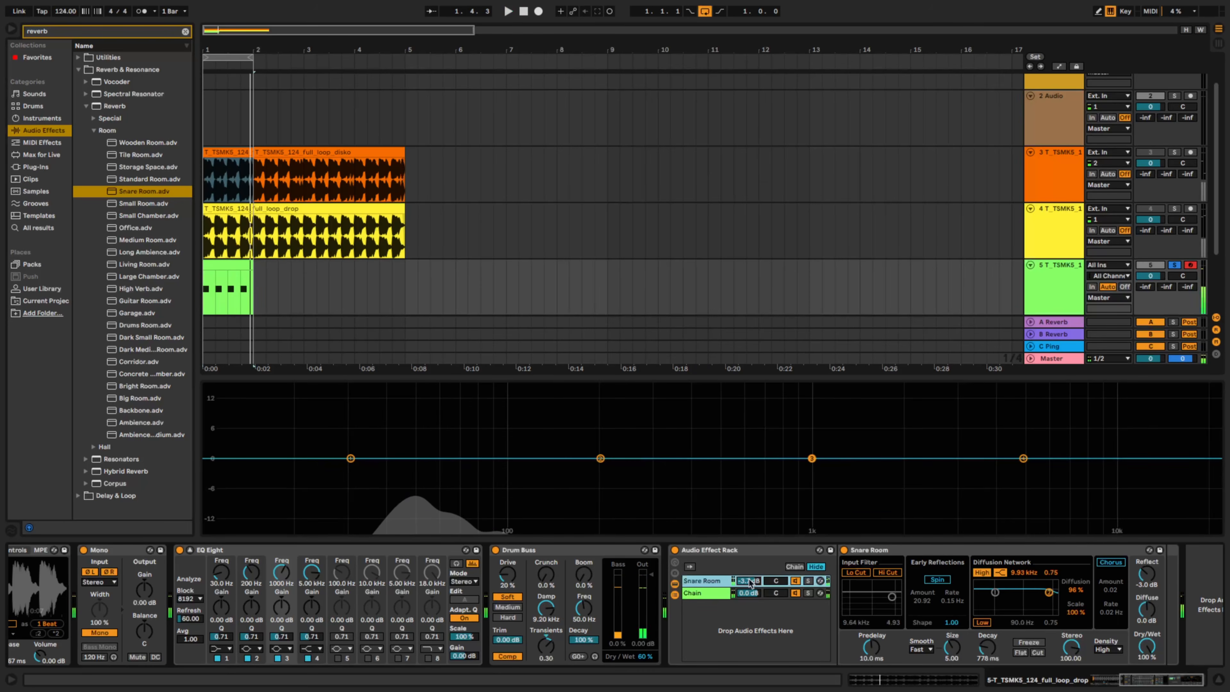
text(-10)
Step: Add EQ Eight after the reverb in the Snare Room chain, cut its lows and highs, and play the kick
click(117, 97)
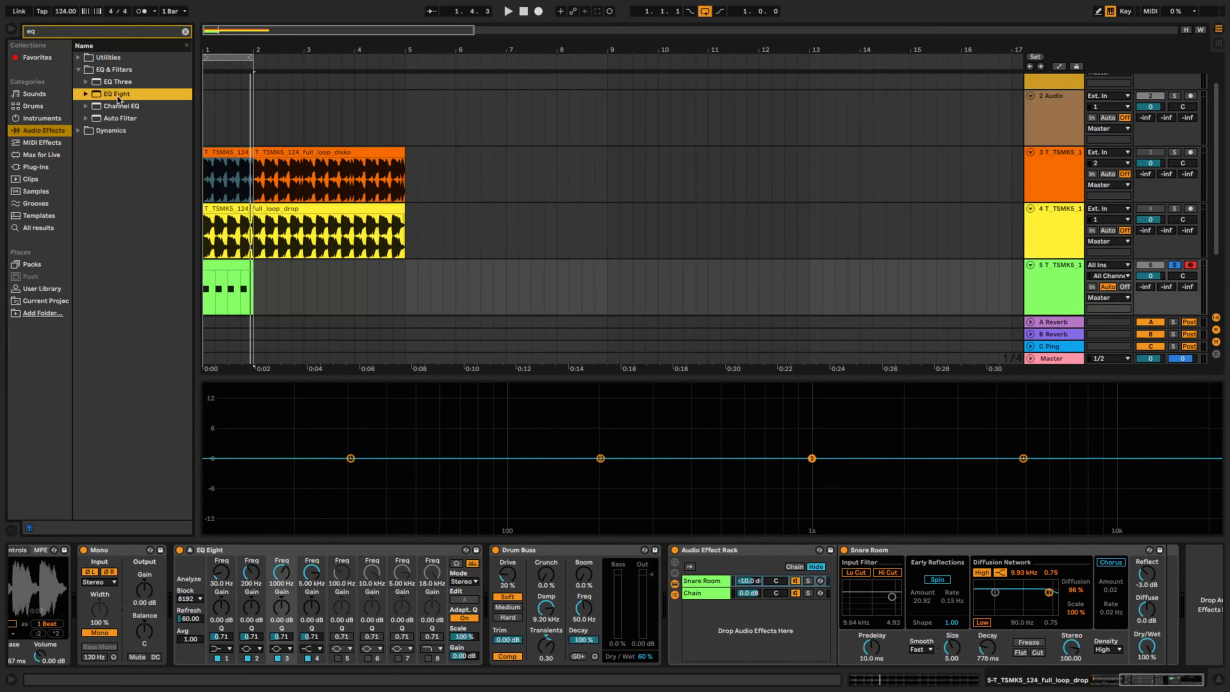
drag(117, 97, 1096, 643)
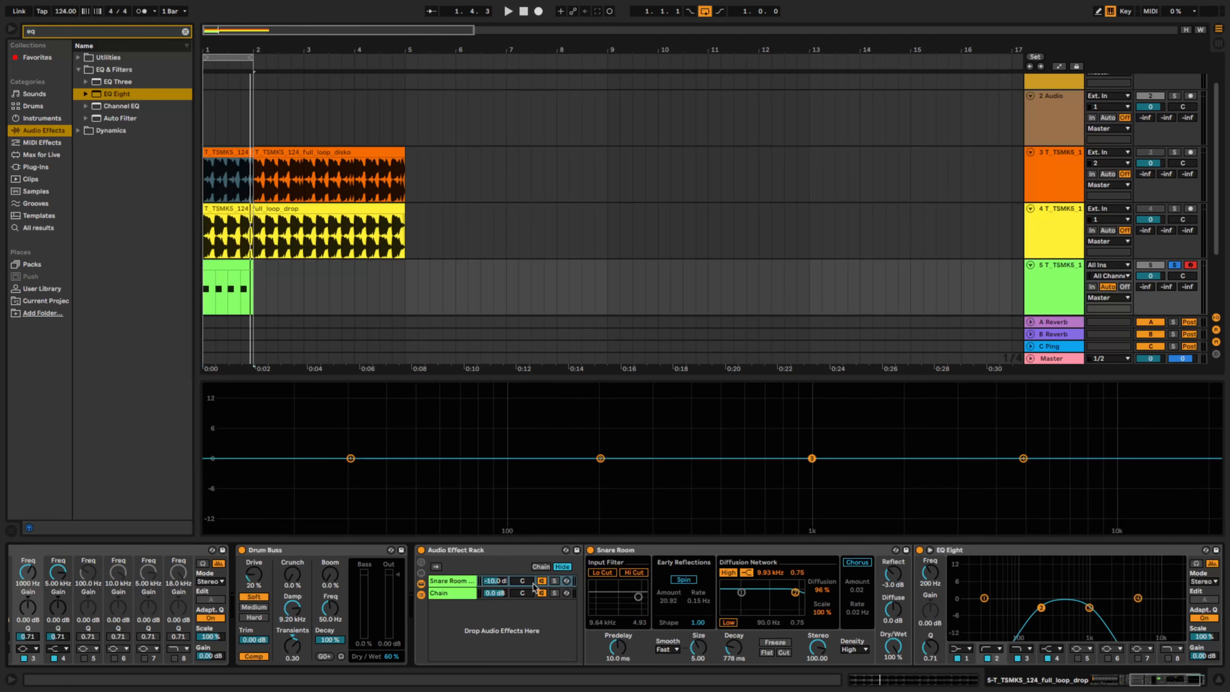
key(space)
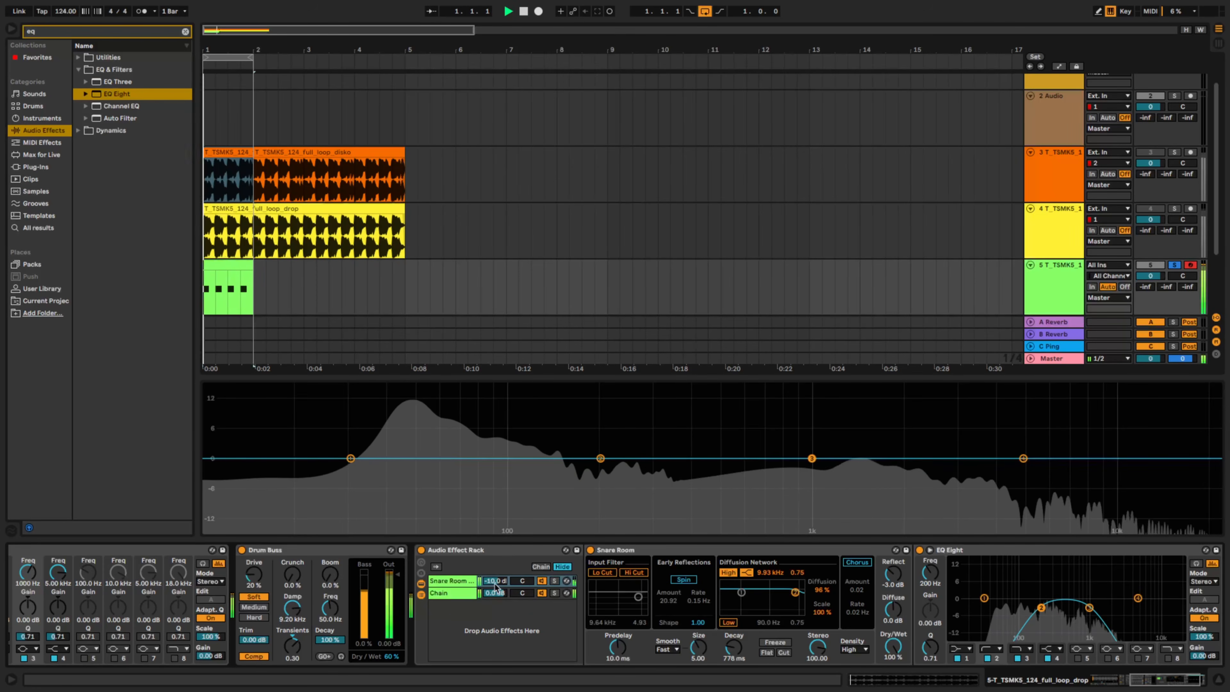
key(space)
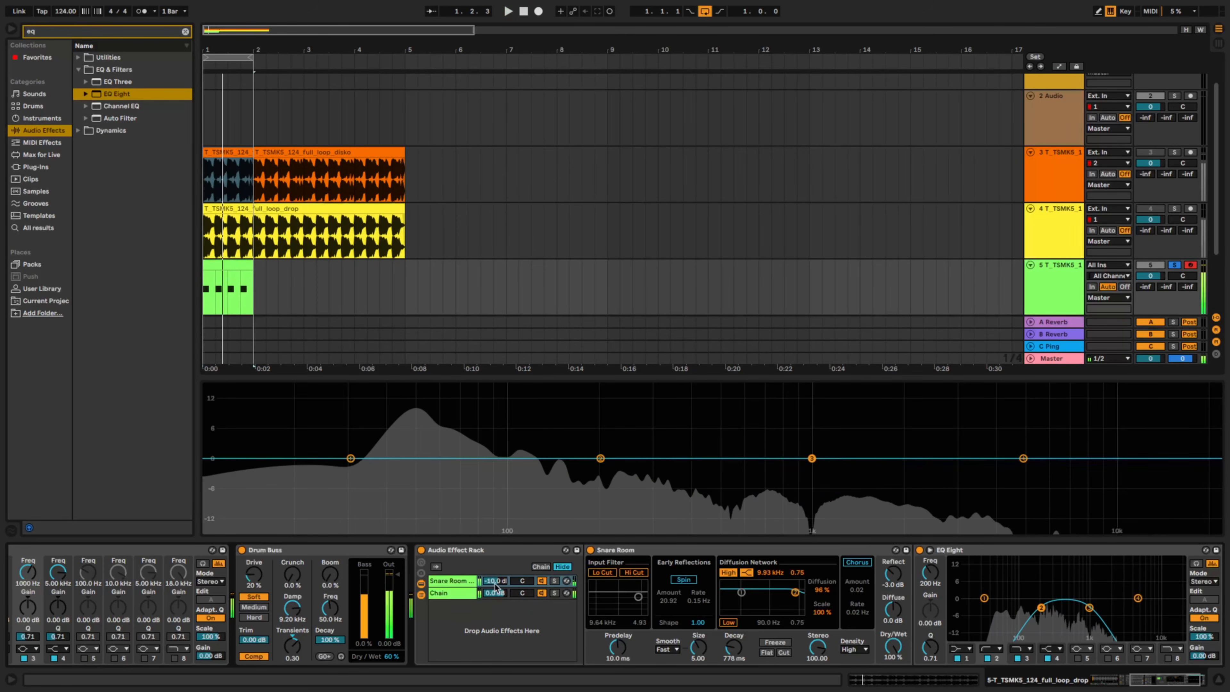
Step: Compare the playing kick with the Snare Room chain's EQ Eight bypassed and re-enabled
click(921, 557)
click(920, 551)
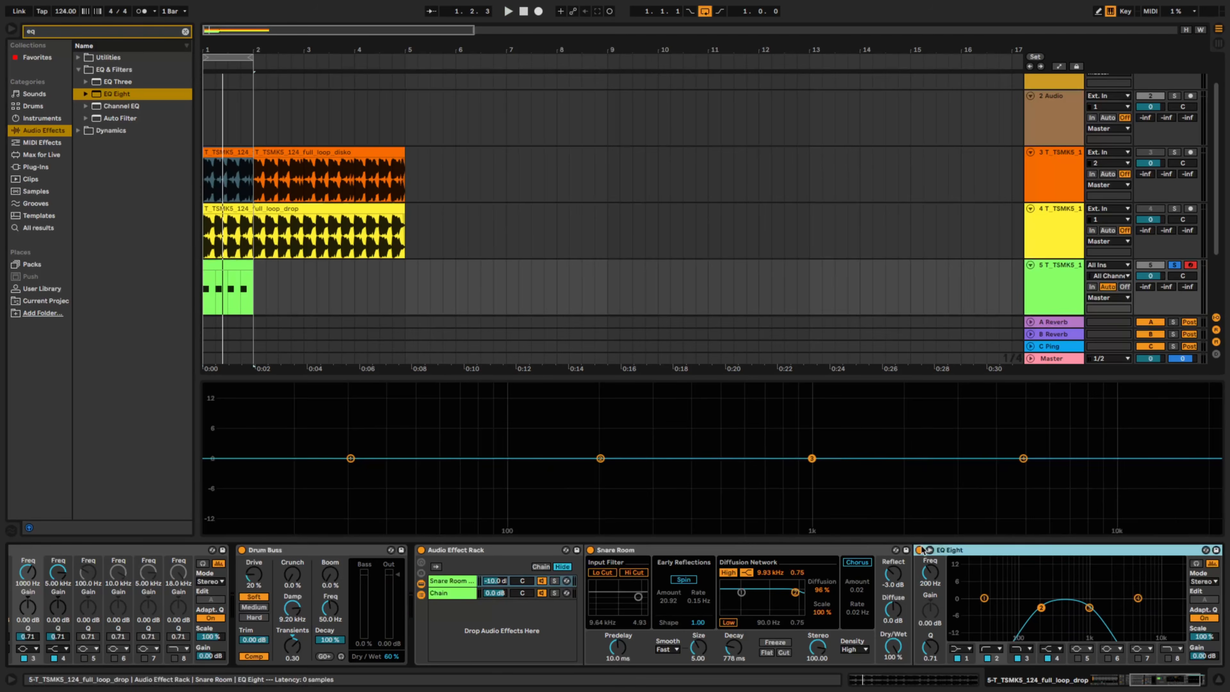
key(space)
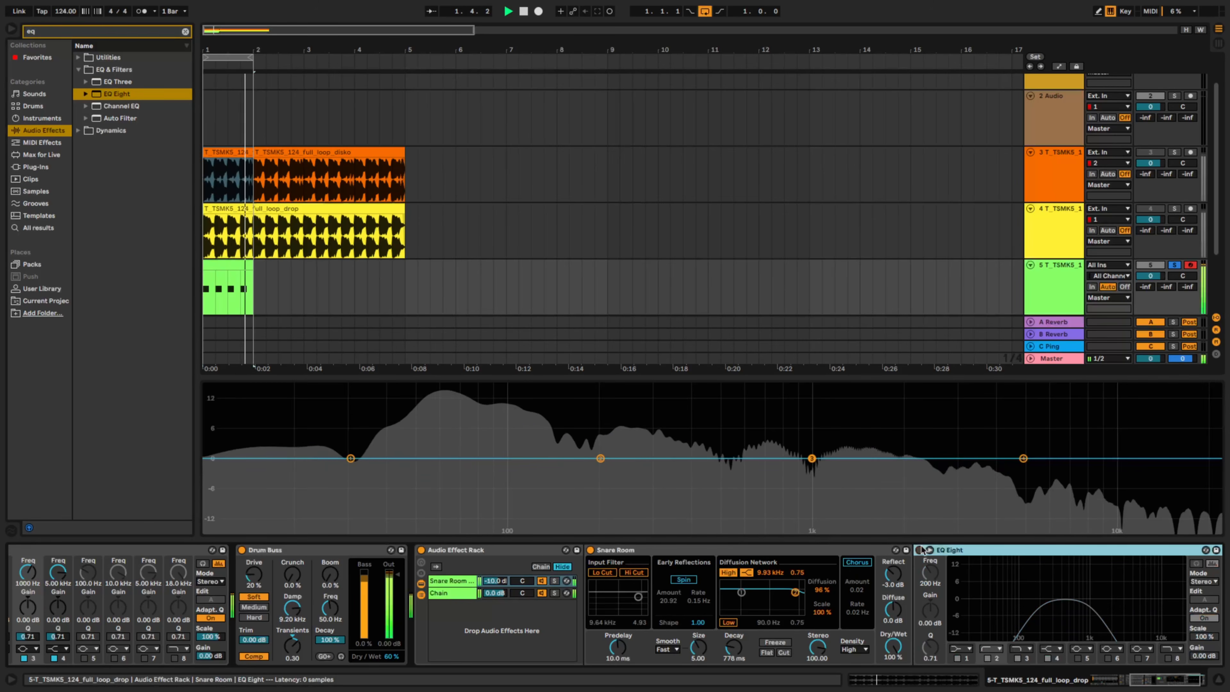
click(920, 550)
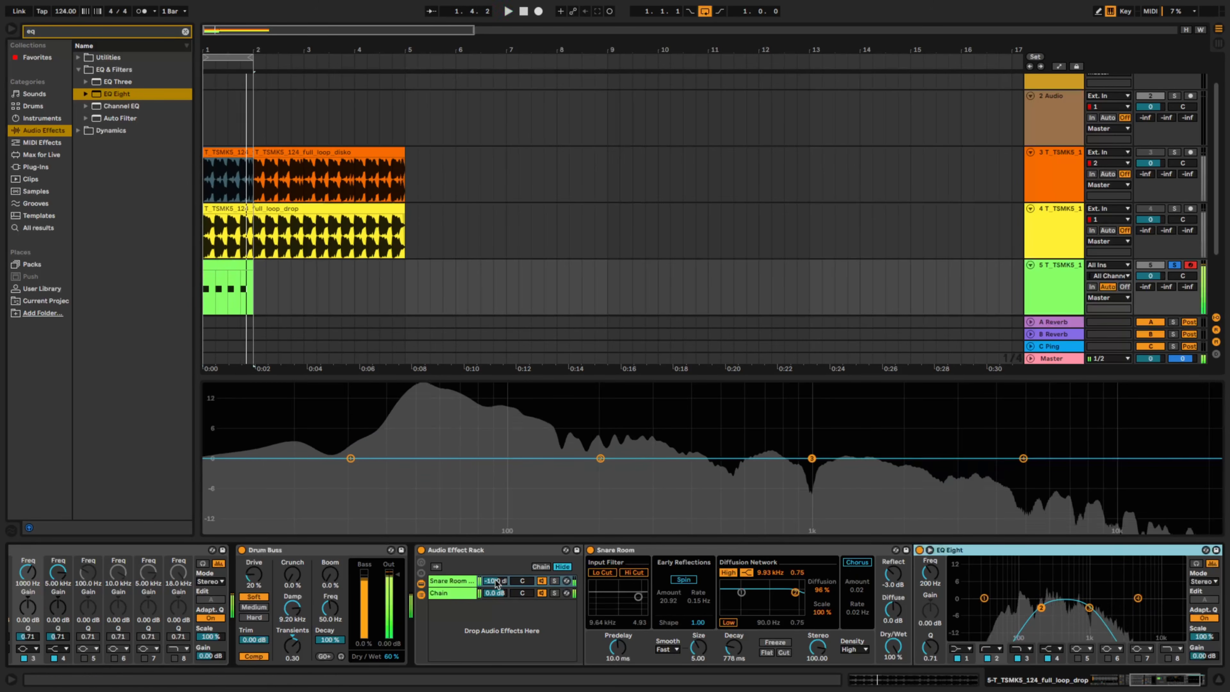
Step: Try the Snare Room chain volume at -4.8 dB during playback and return it to -10 dB
key(space)
key(space)
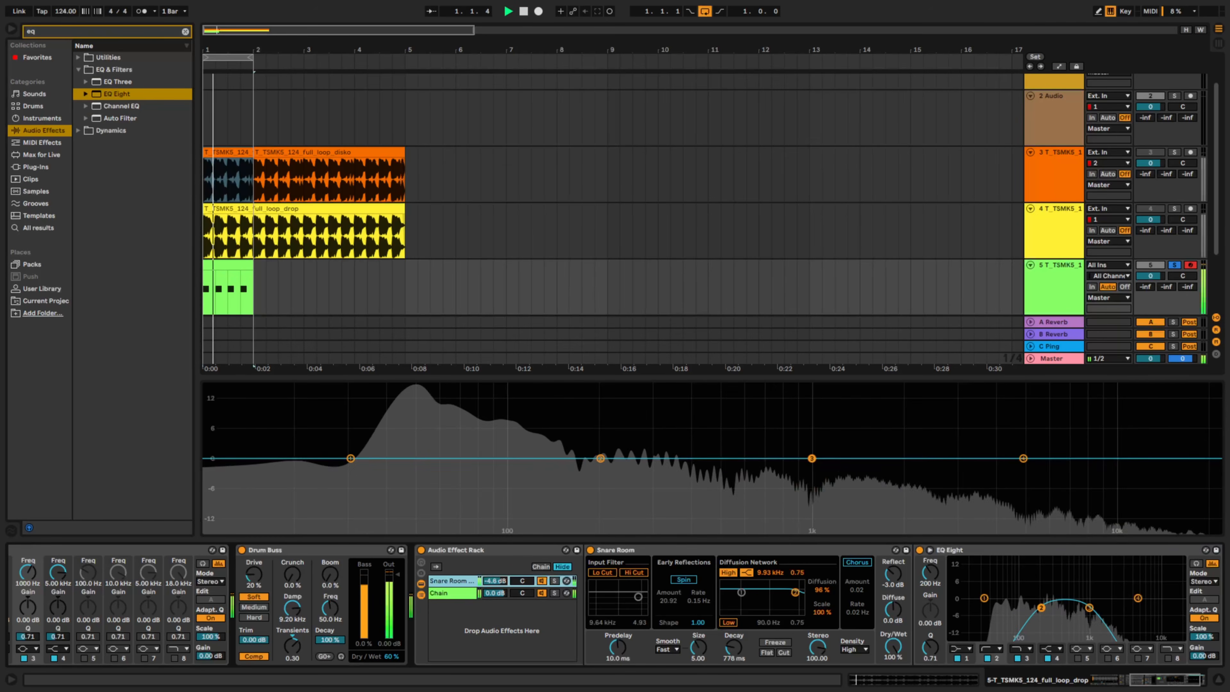
mouse_move(494, 581)
mouse_down()
mouse_move(495, 598)
mouse_move(498, 584)
mouse_up()
key(space)
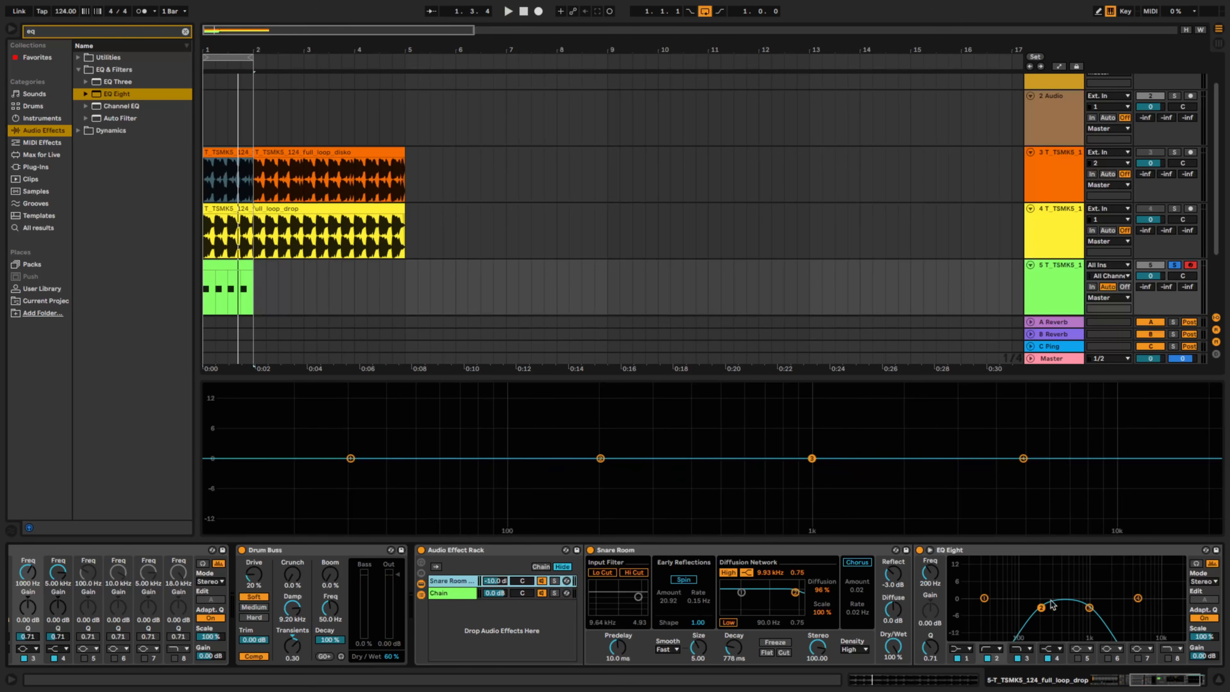